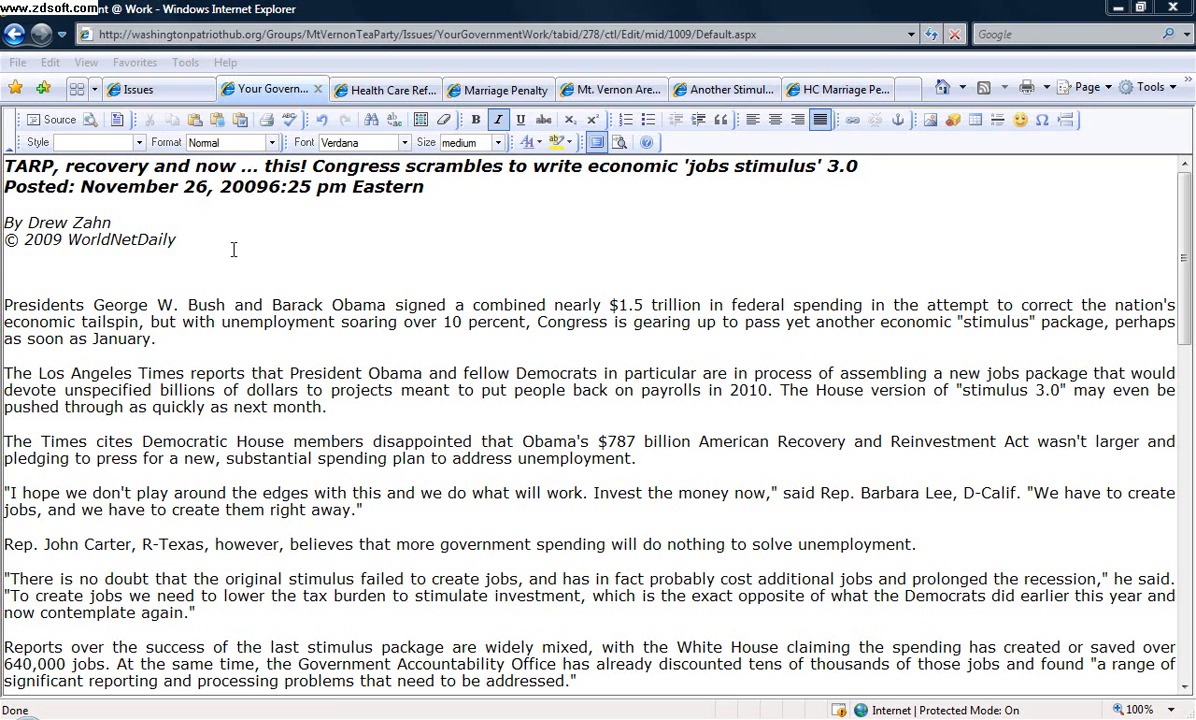
# Place the text cursor at the very beginning of the article's headline, before "TARP"
pyautogui.click(691, 550)
pyautogui.scroll(-3, 742, 577)
pyautogui.scroll(3, 742, 577)
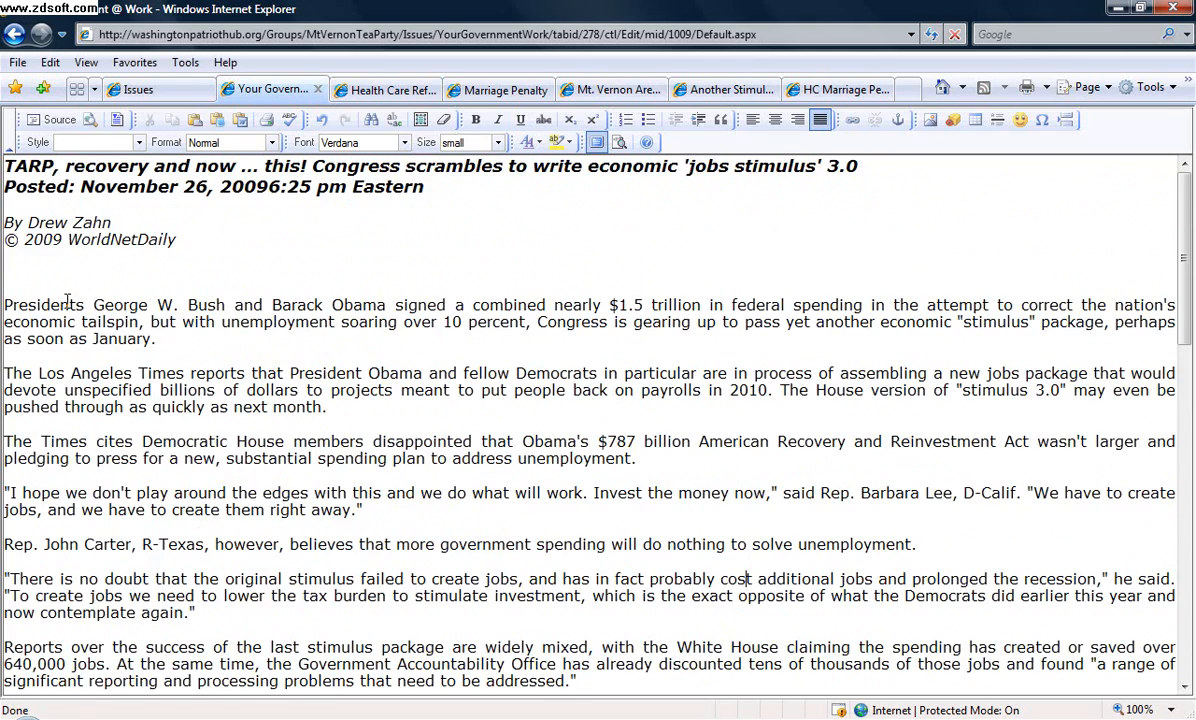
pyautogui.click(6, 160)
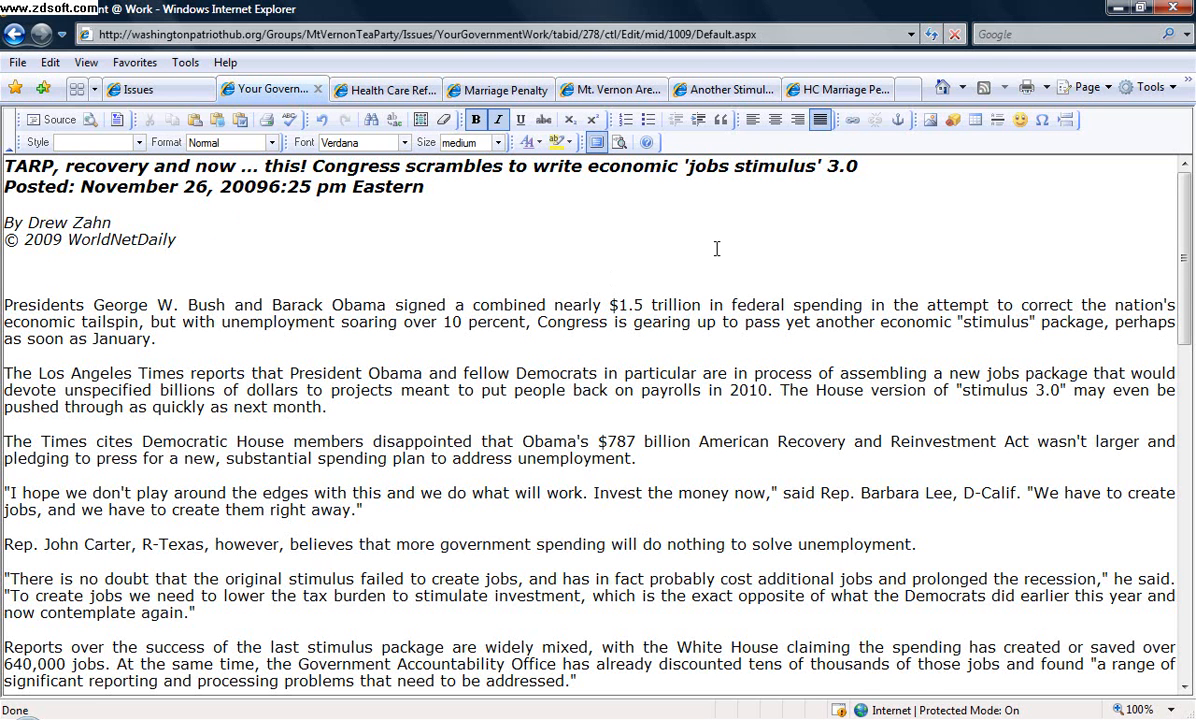
# Start inserting an image and open the gallery folder Groups/Mt Vernon Tea Party/images
pyautogui.click(929, 121)
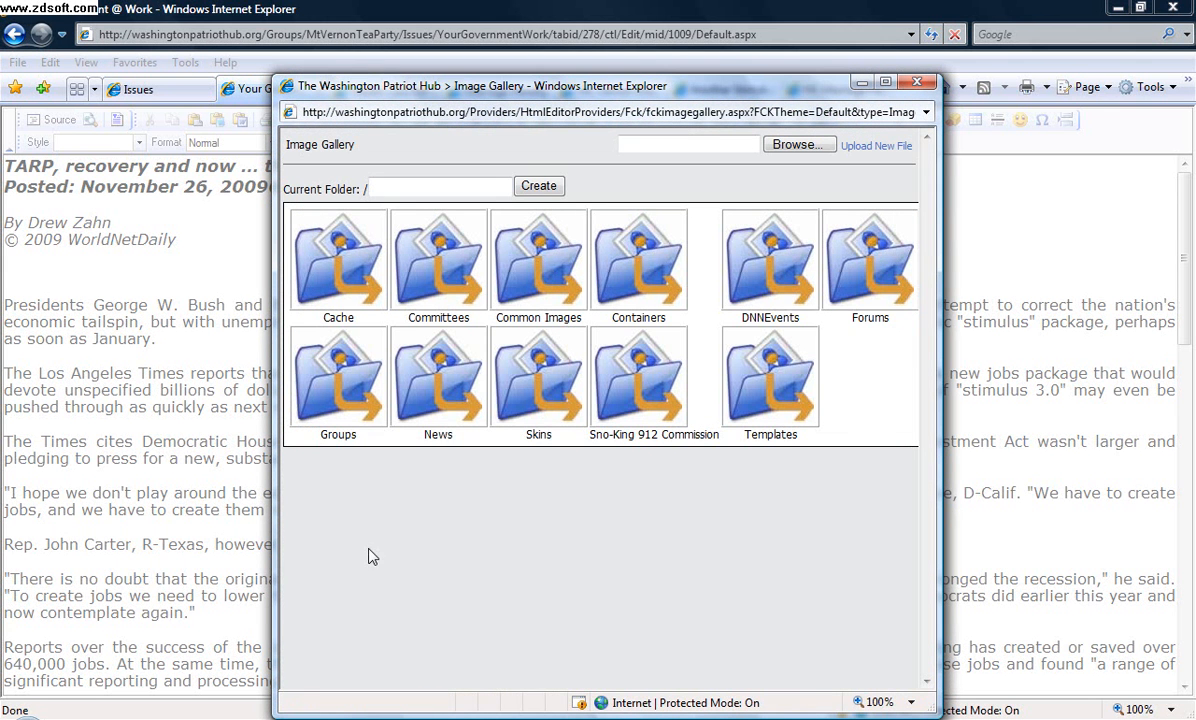
pyautogui.click(348, 379)
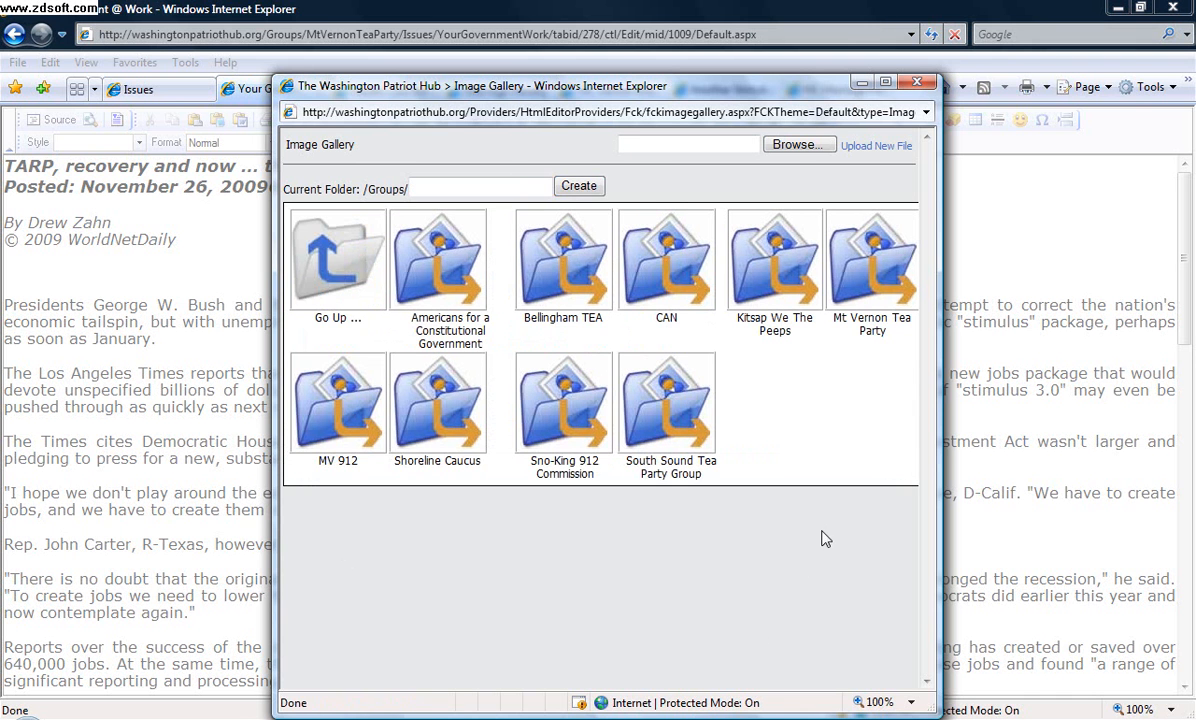
pyautogui.click(834, 262)
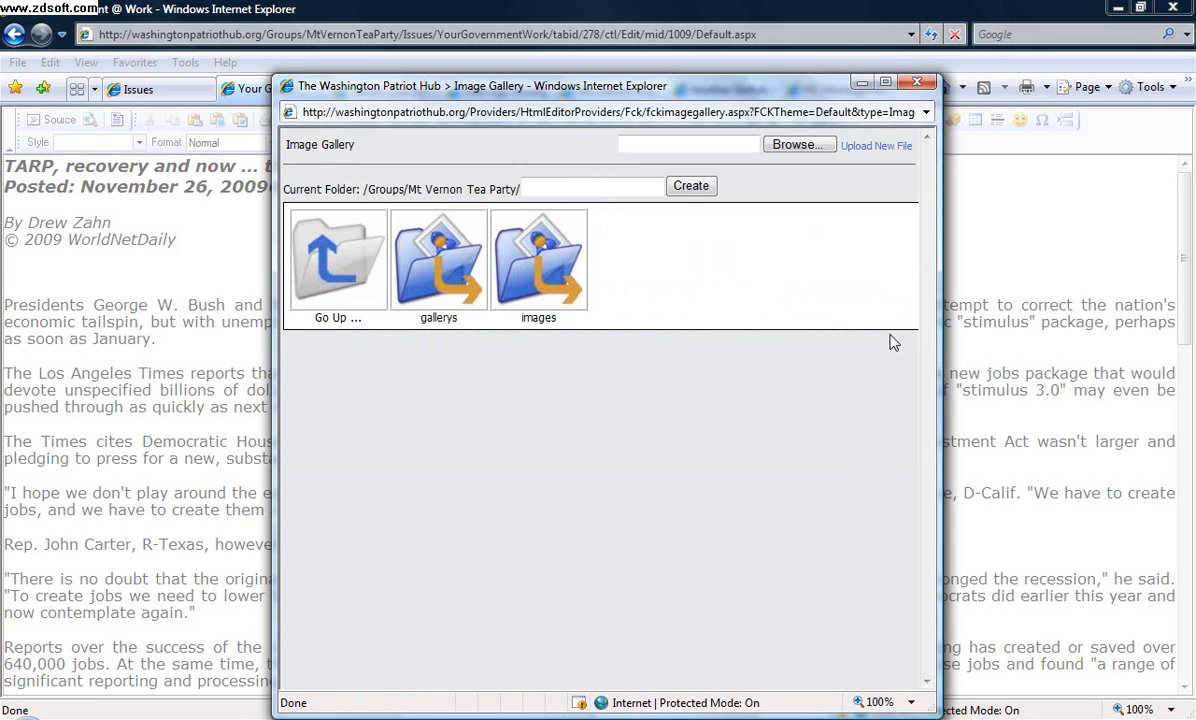
pyautogui.click(512, 249)
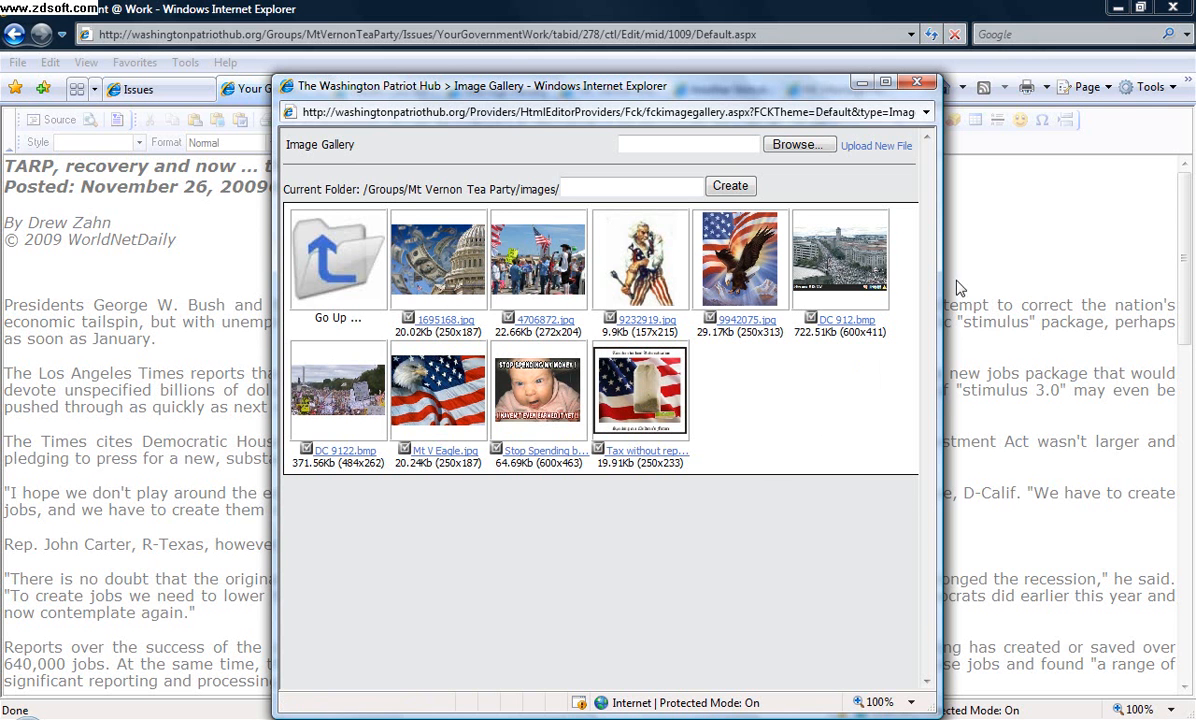
# Upload the local file 1695168 to the images folder and choose 1695168.jpg as the picture for the article
pyautogui.click(795, 146)
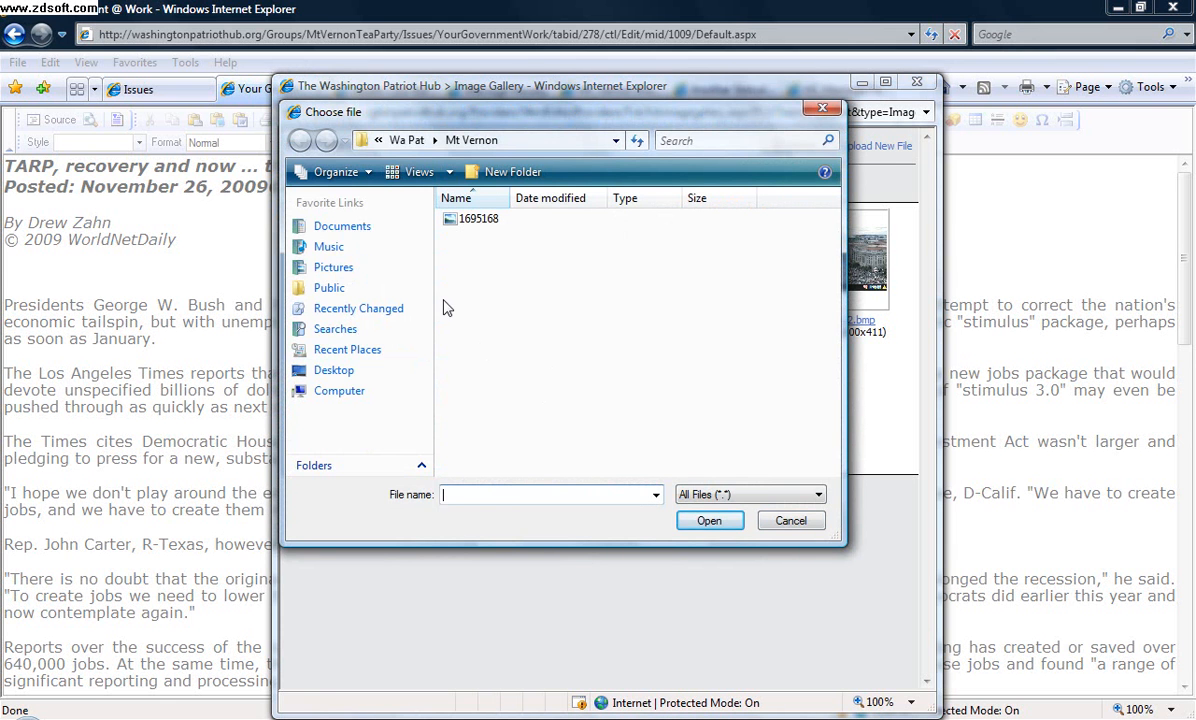
pyautogui.click(474, 220)
pyautogui.click(709, 520)
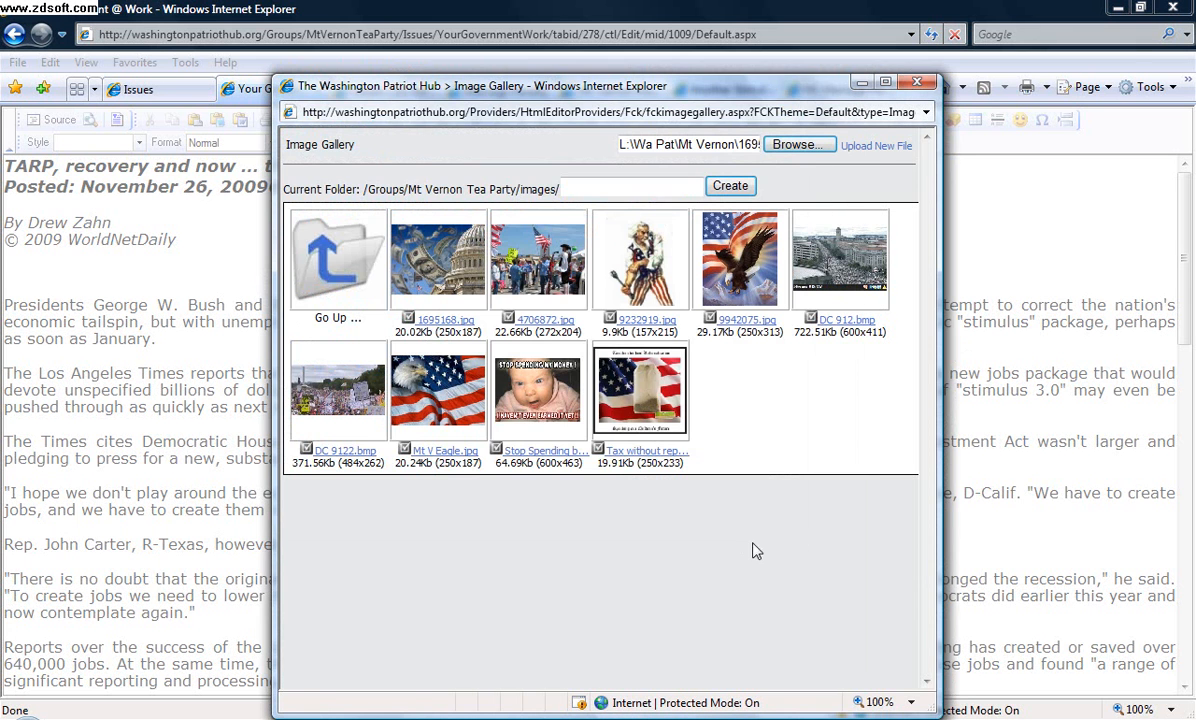
pyautogui.click(877, 147)
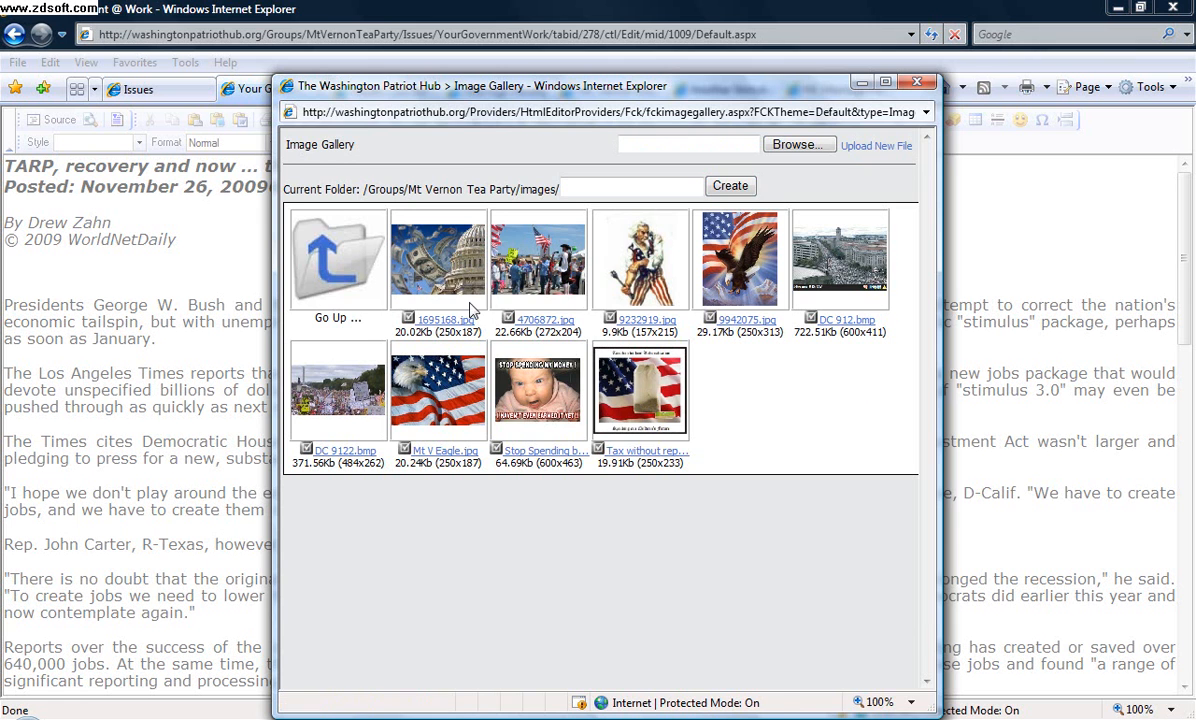
pyautogui.click(432, 266)
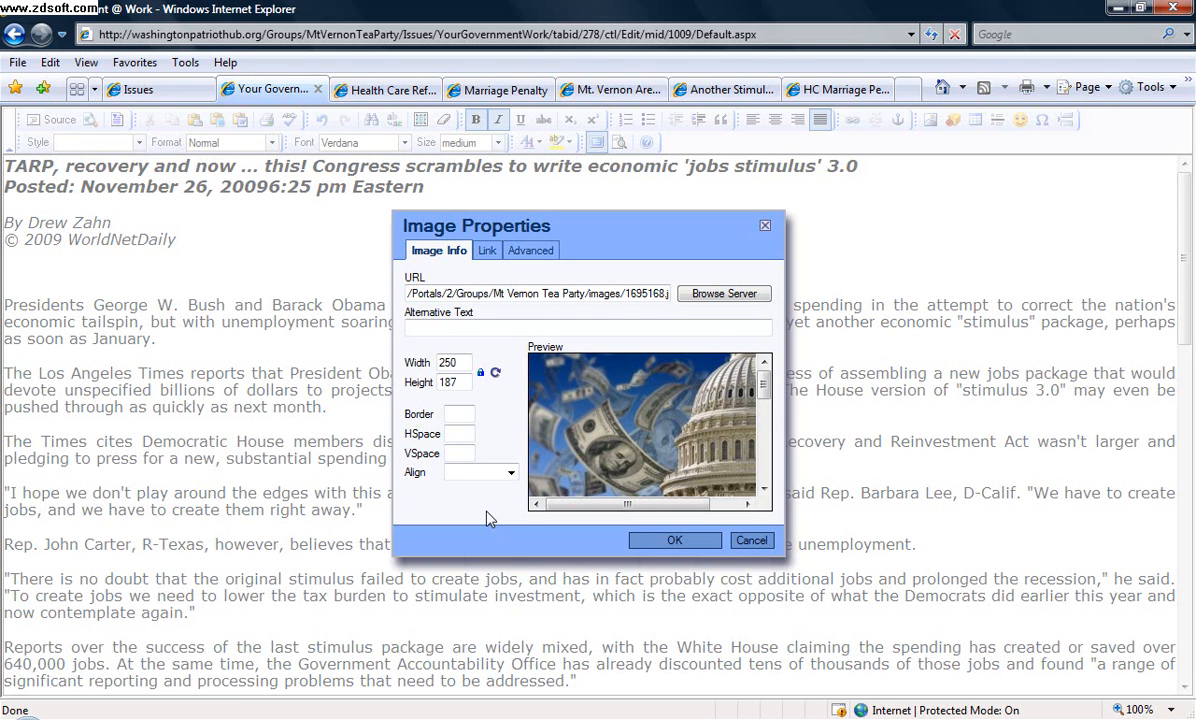
# Set the image's border to 0 and try a horizontal spacing of 5 before setting it to 7
pyautogui.click(455, 416)
pyautogui.write('0')
pyautogui.click(453, 433)
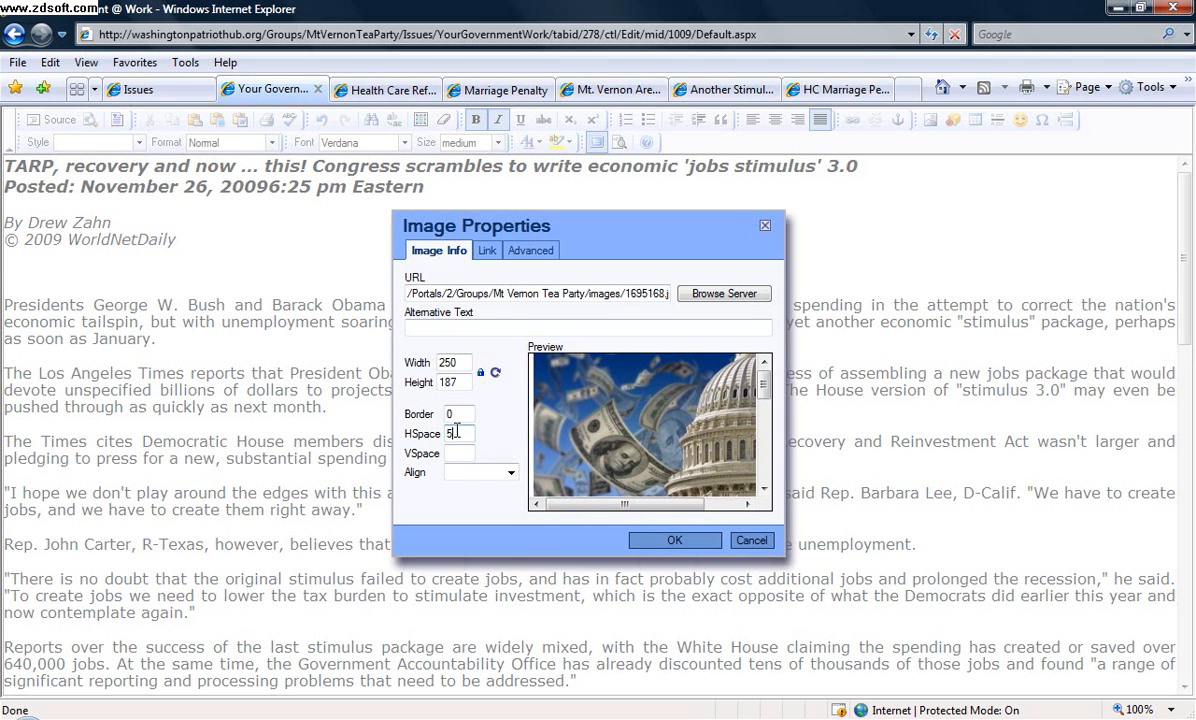
pyautogui.moveTo(624, 504); pyautogui.dragTo(659, 504)
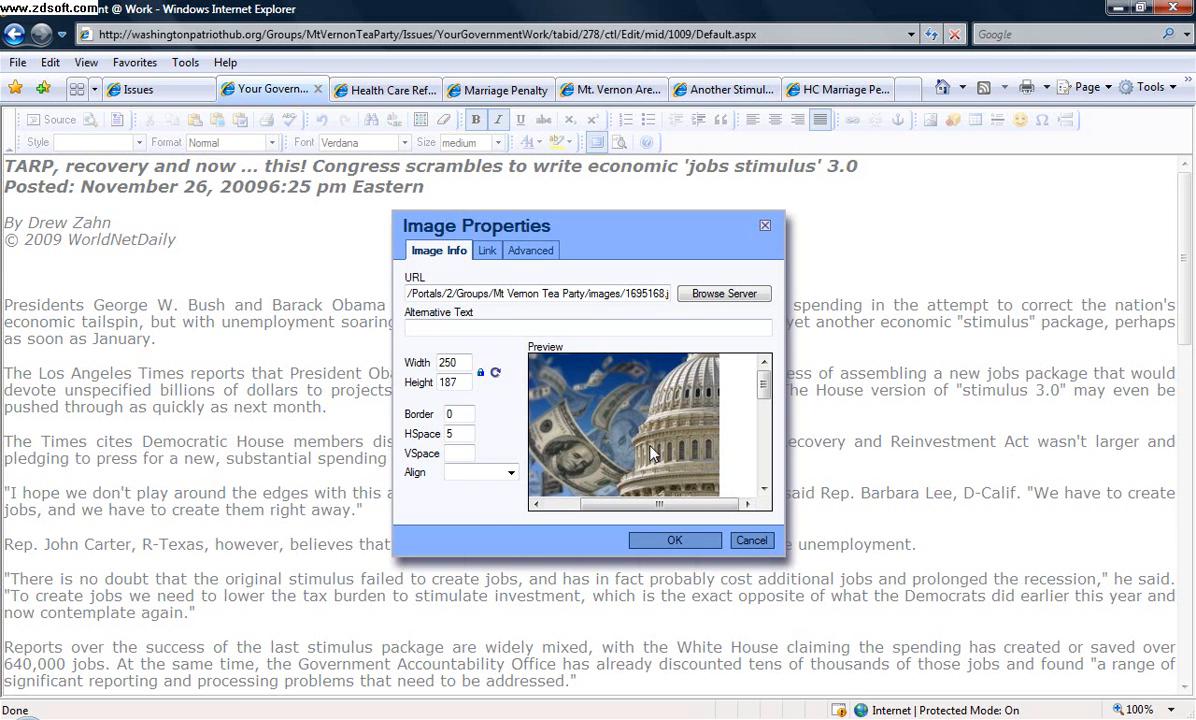
pyautogui.doubleClick(449, 433)
pyautogui.write('7')
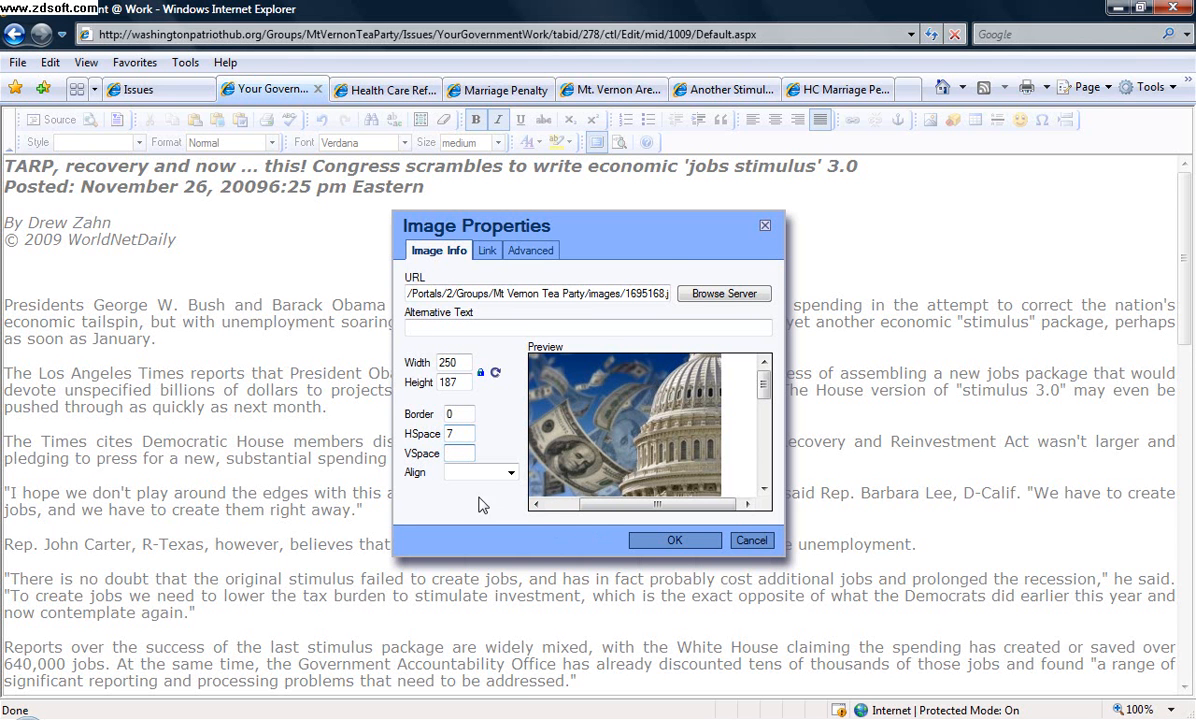
# Align the image Left, comparing it with the Top alignment before returning to Left
pyautogui.click(510, 473)
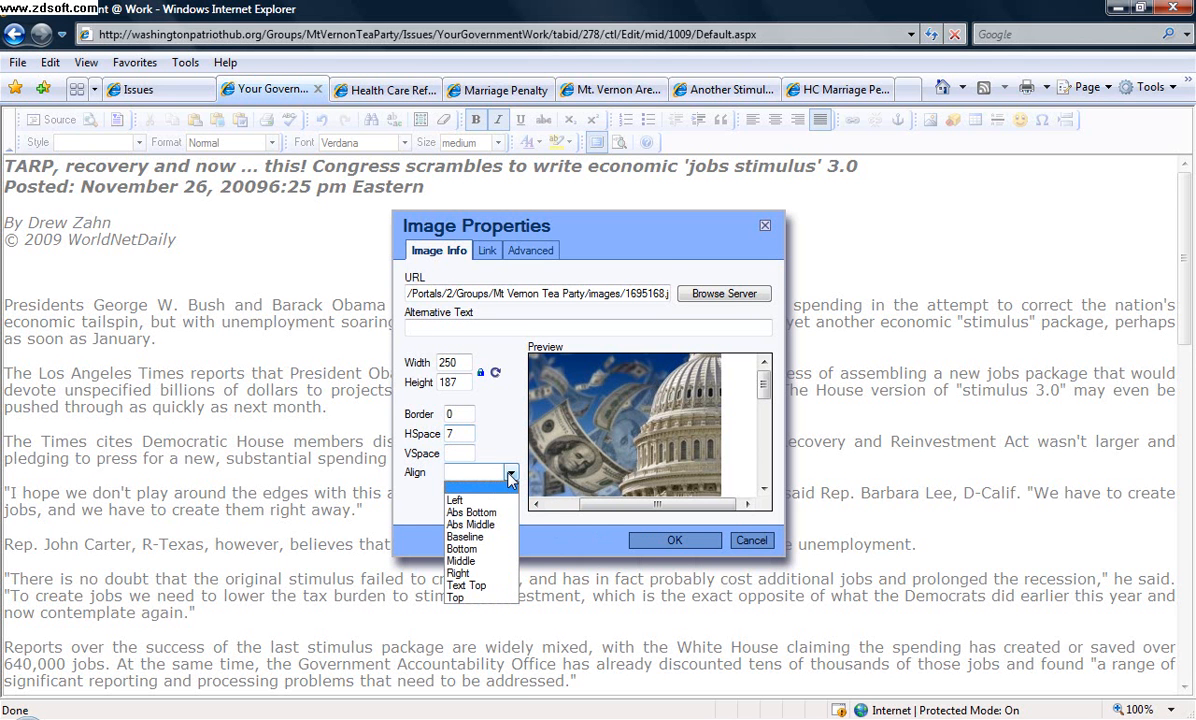
pyautogui.click(486, 500)
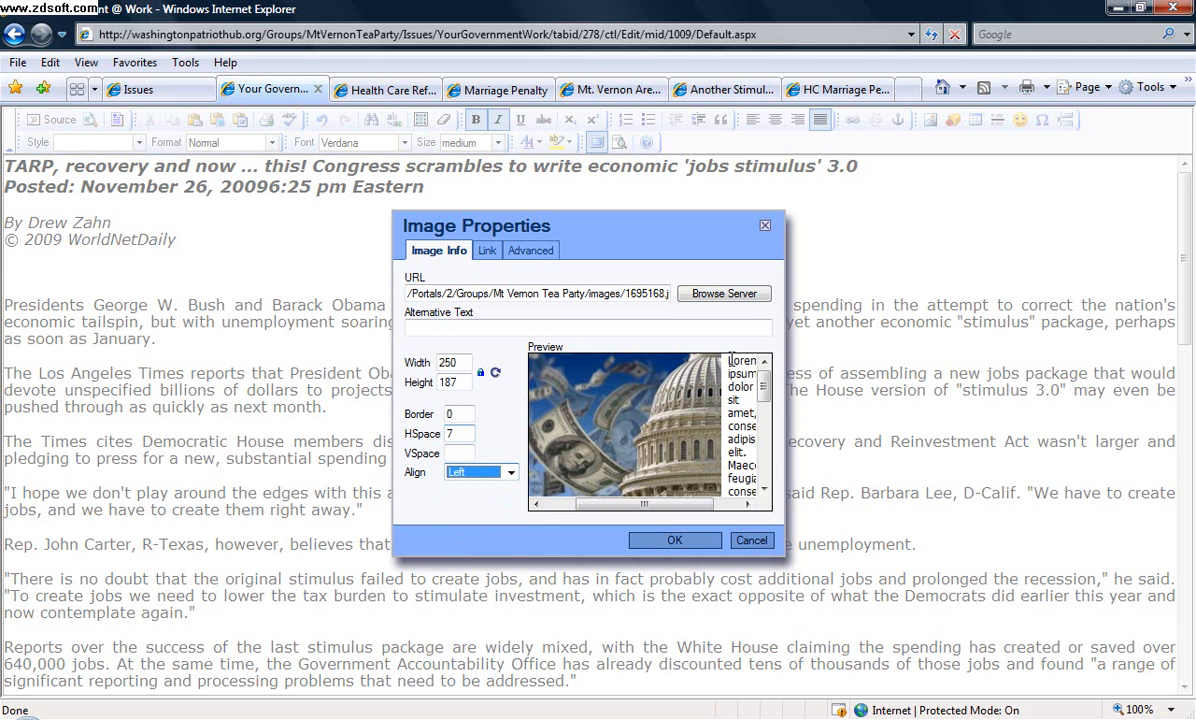
pyautogui.click(510, 472)
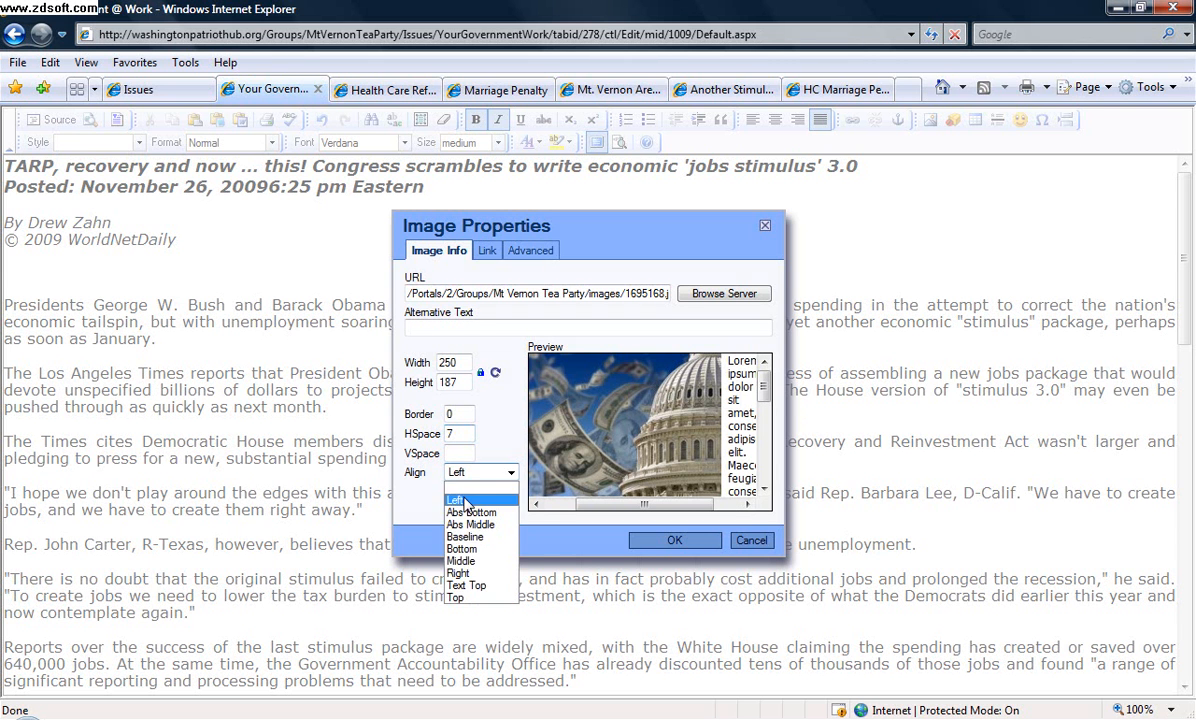
pyautogui.click(456, 598)
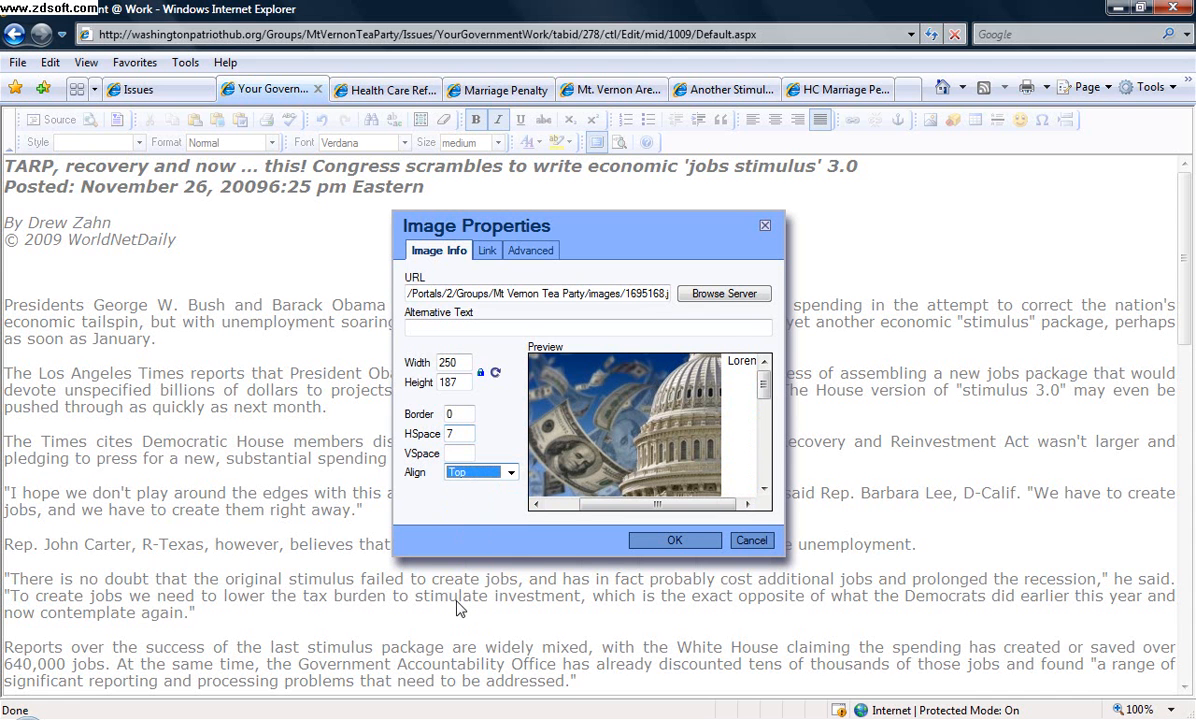
pyautogui.click(455, 472)
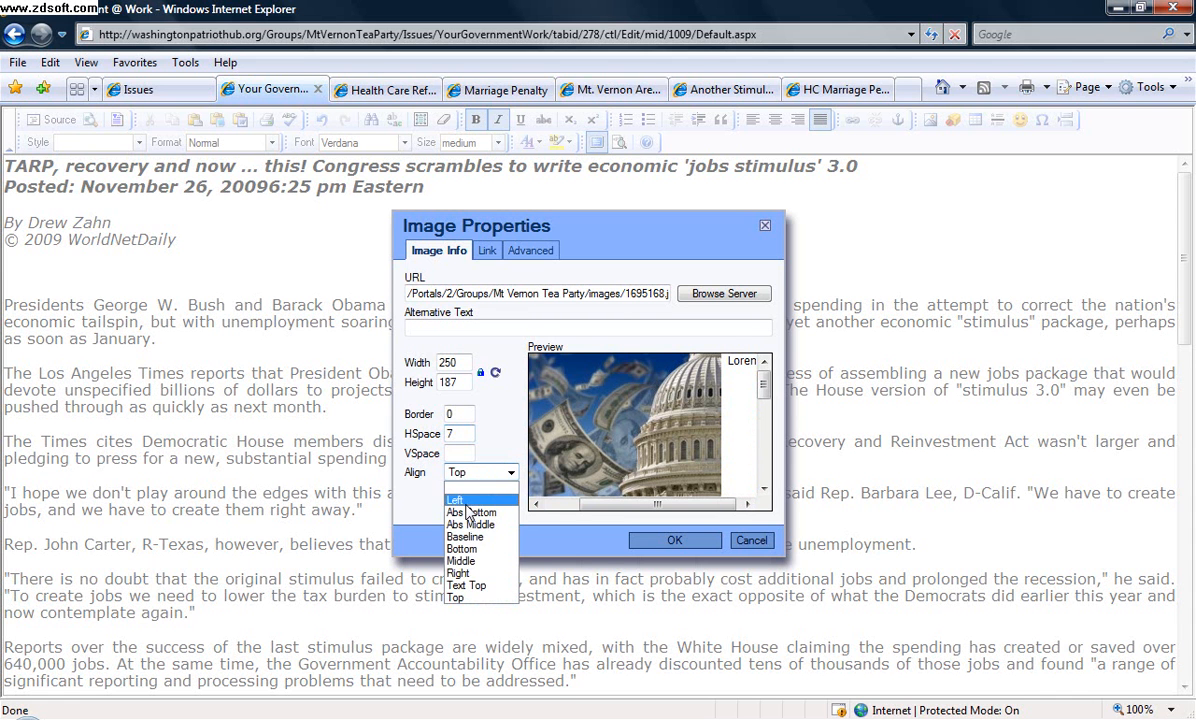
pyautogui.click(458, 500)
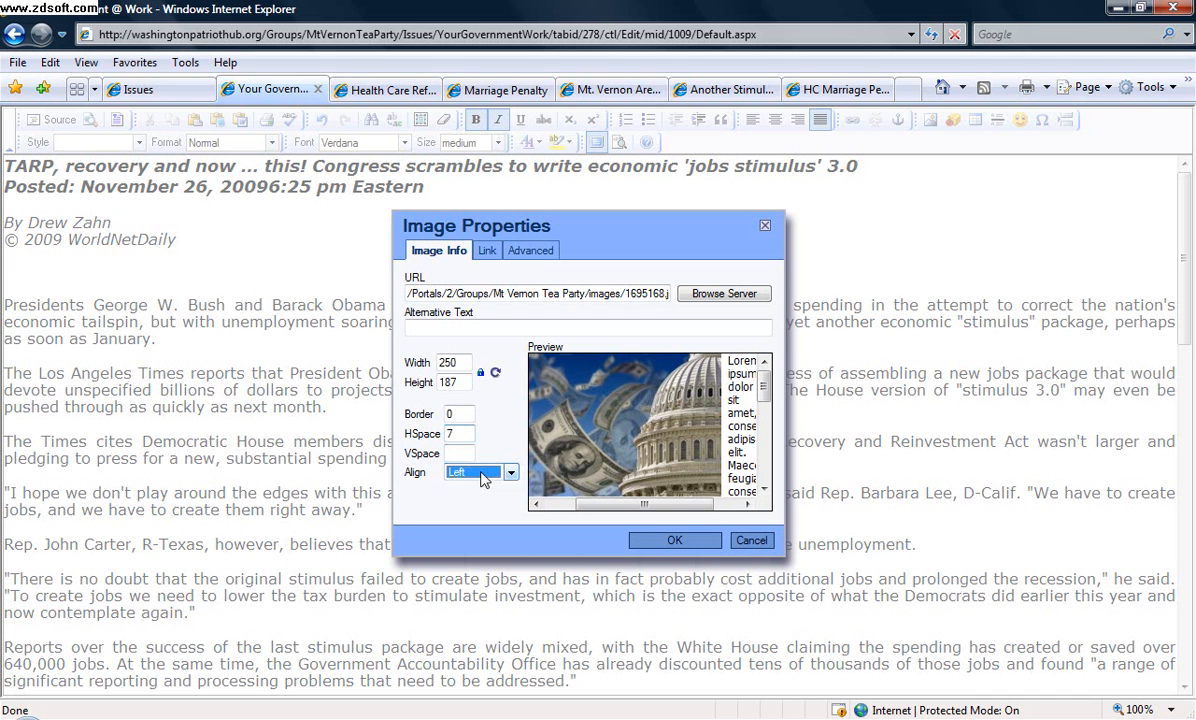
# Try a horizontal spacing of 2 for the image, and set it back to 7
pyautogui.moveTo(465, 433); pyautogui.dragTo(424, 446)
pyautogui.write('2')
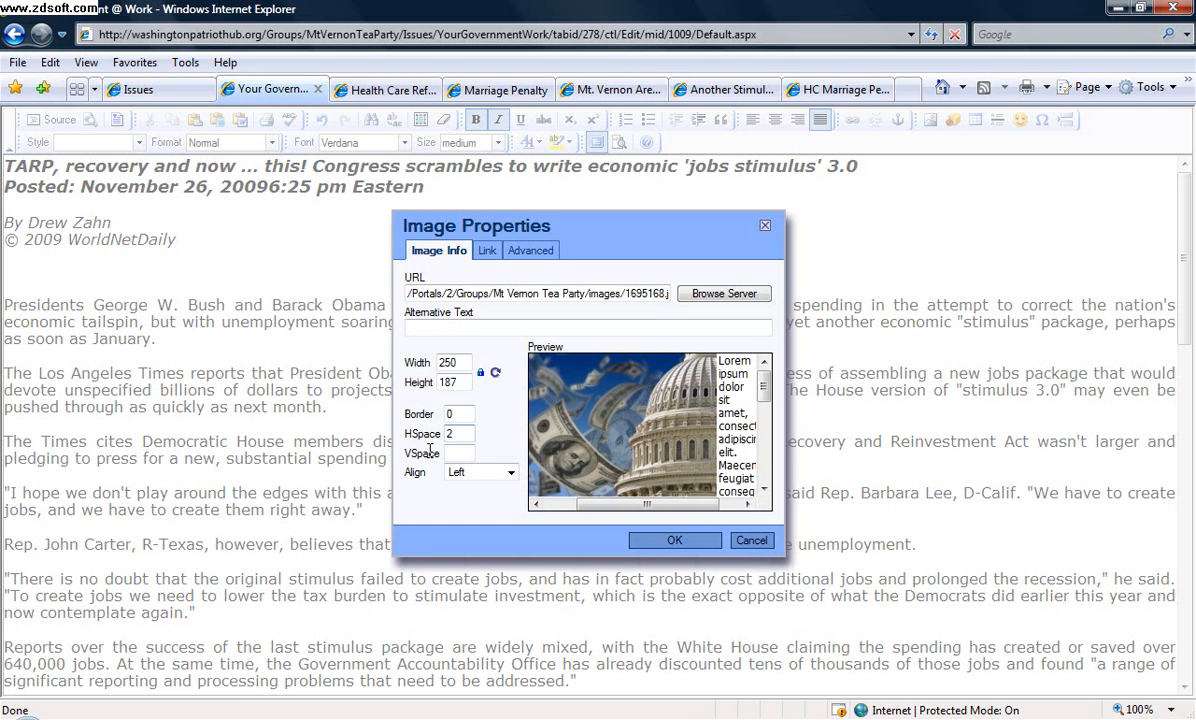
pyautogui.moveTo(460, 435); pyautogui.dragTo(440, 432)
pyautogui.moveTo(462, 434); pyautogui.dragTo(430, 433)
pyautogui.write('7')
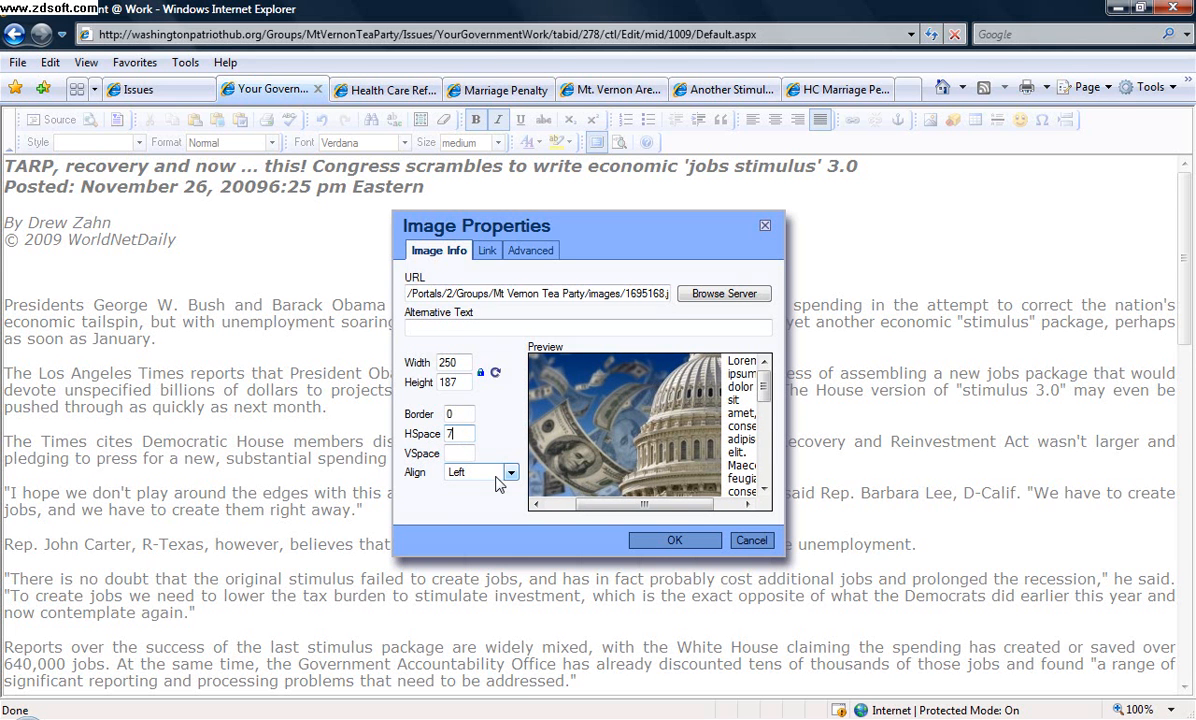
# Accept the image properties to insert the picture beside the article's headline, and check the text flow around it
pyautogui.click(667, 541)
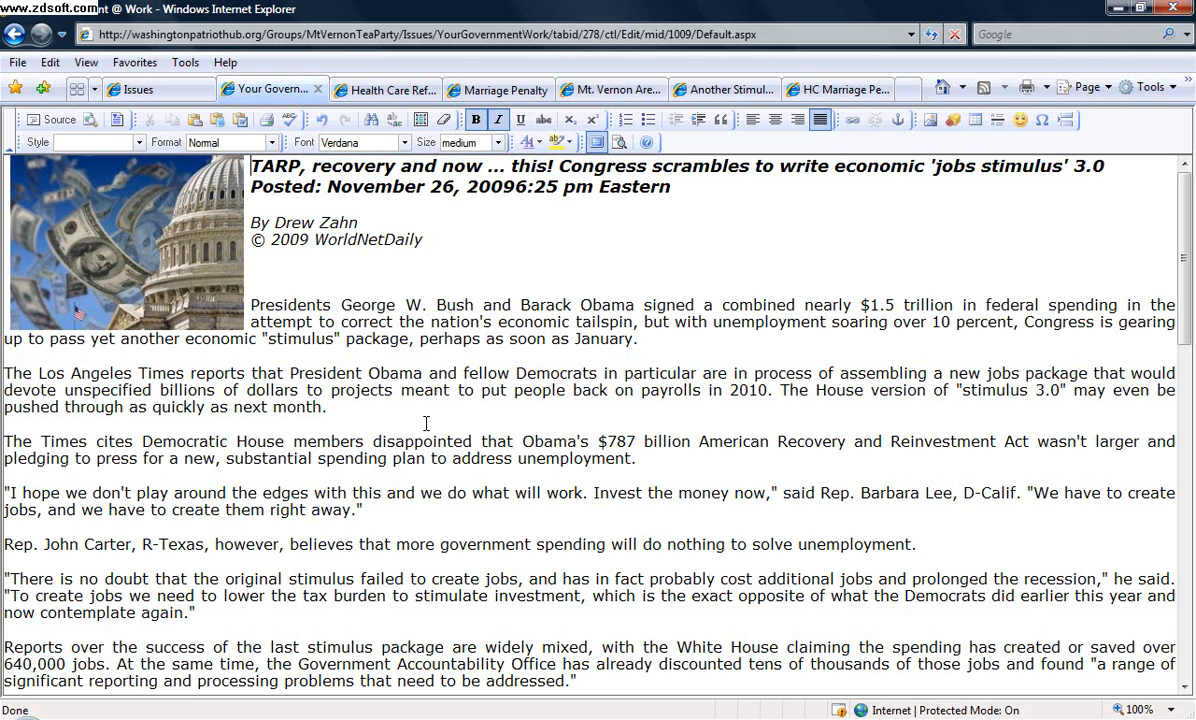
pyautogui.scroll(-5, 844, 355)
pyautogui.scroll(5, 700, 300)
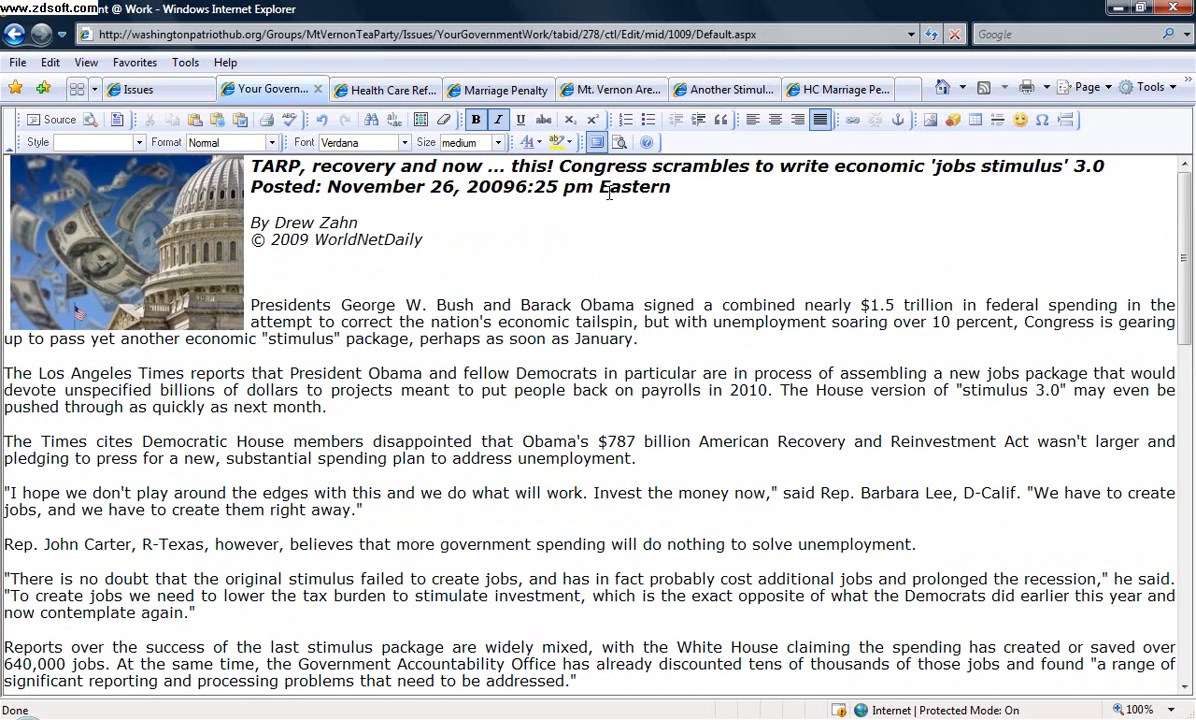
# Leave the full-screen editor and save the updated article content to the page
pyautogui.click(597, 143)
pyautogui.scroll(-6, 938, 560)
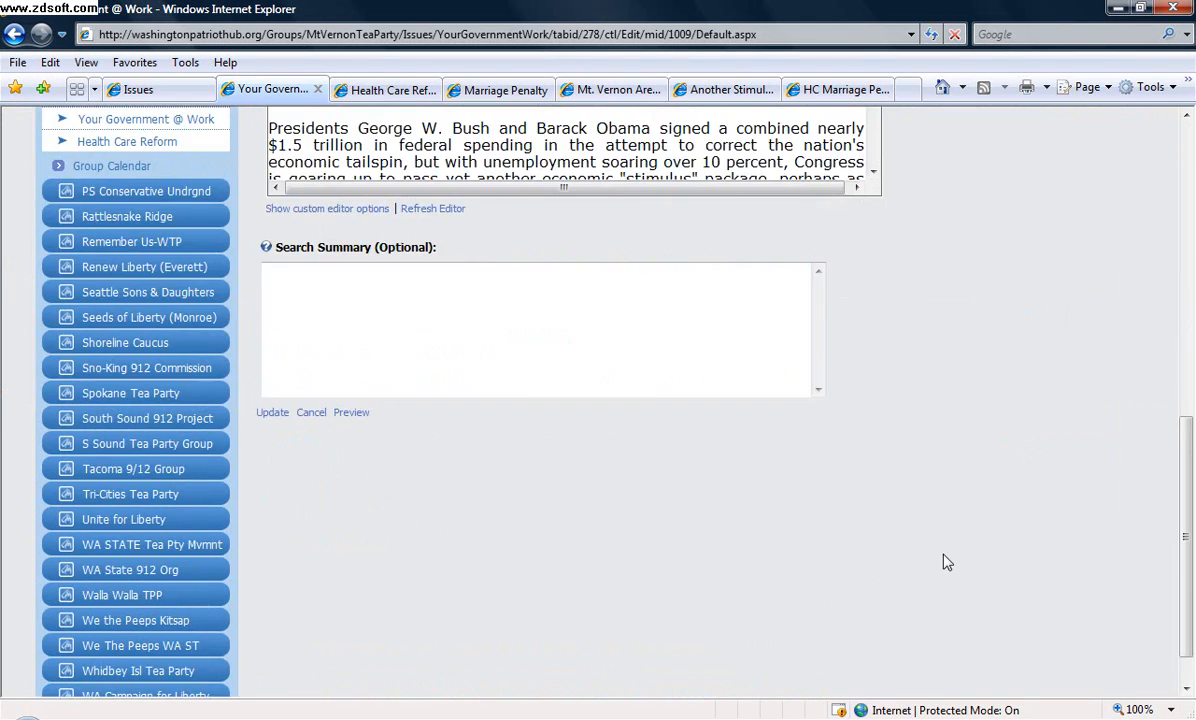
pyautogui.scroll(2, 947, 562)
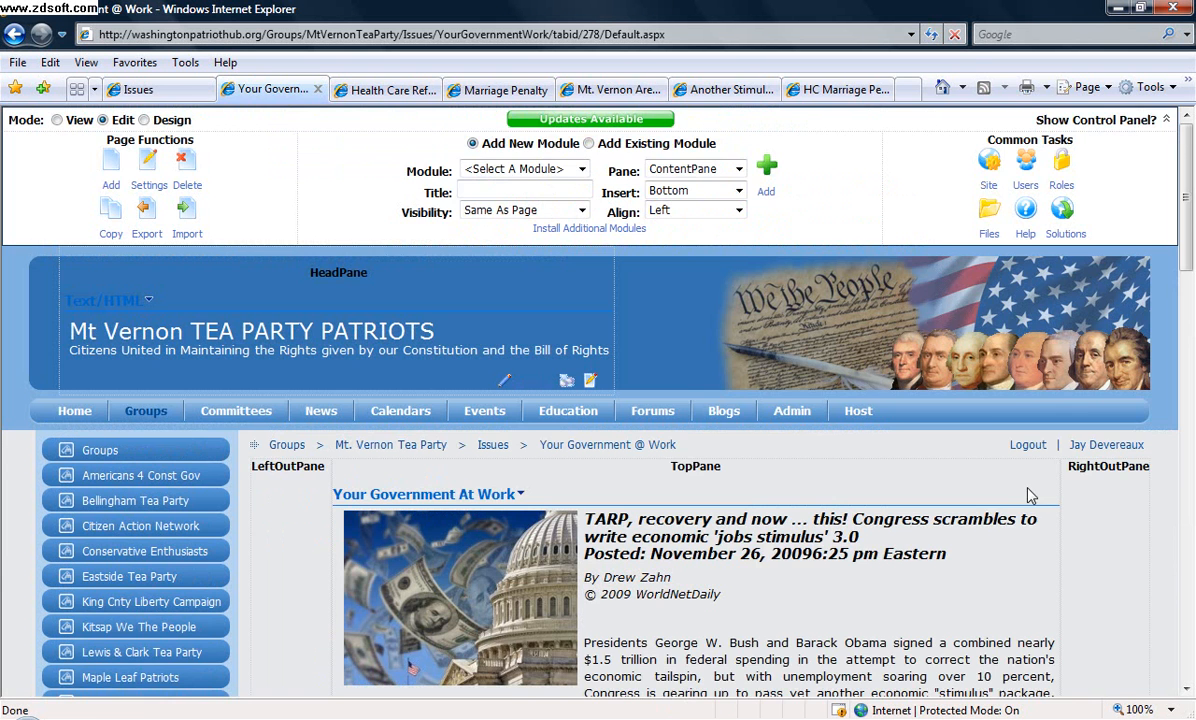
# Check the saved article's image and text layout on the page, including in View mode
pyautogui.scroll(-4, 838, 470)
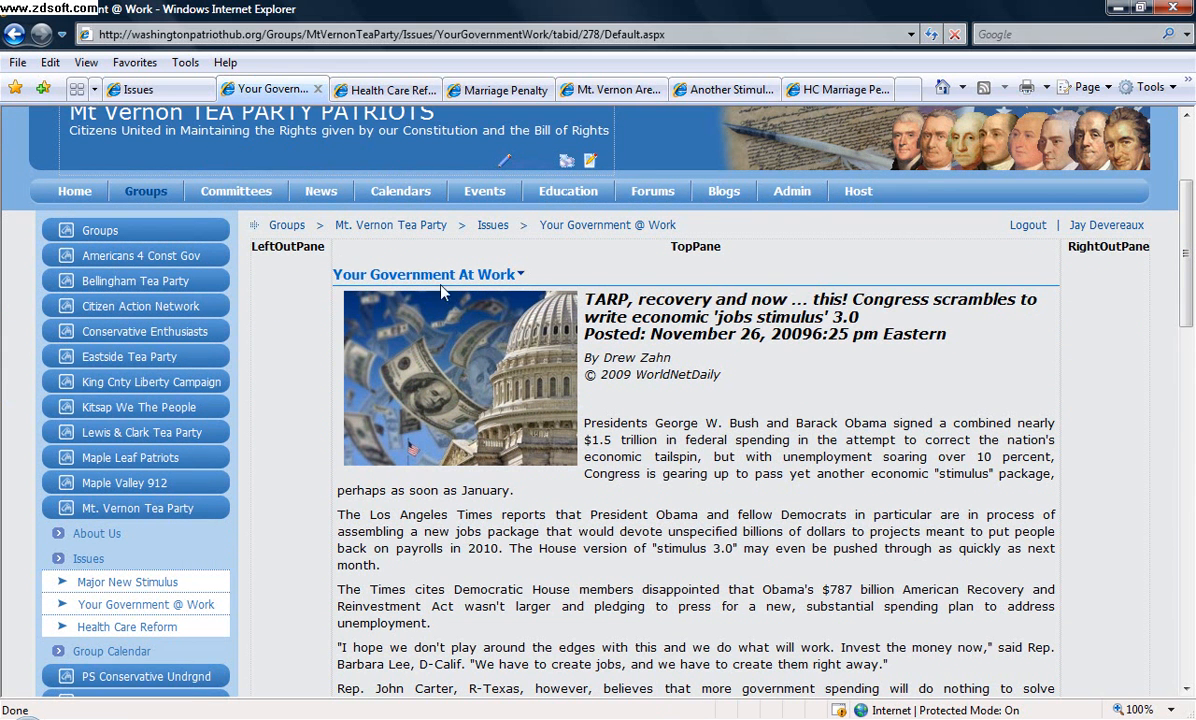
pyautogui.scroll(-2, 745, 440)
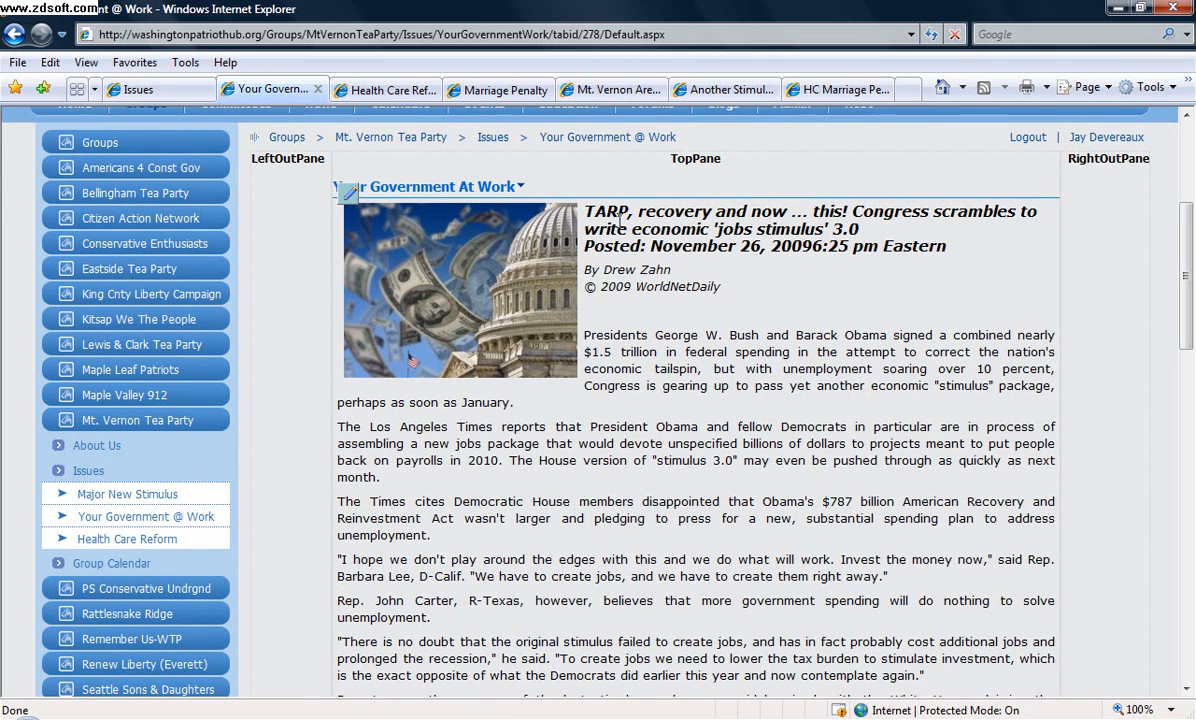
pyautogui.scroll(6, 330, 600)
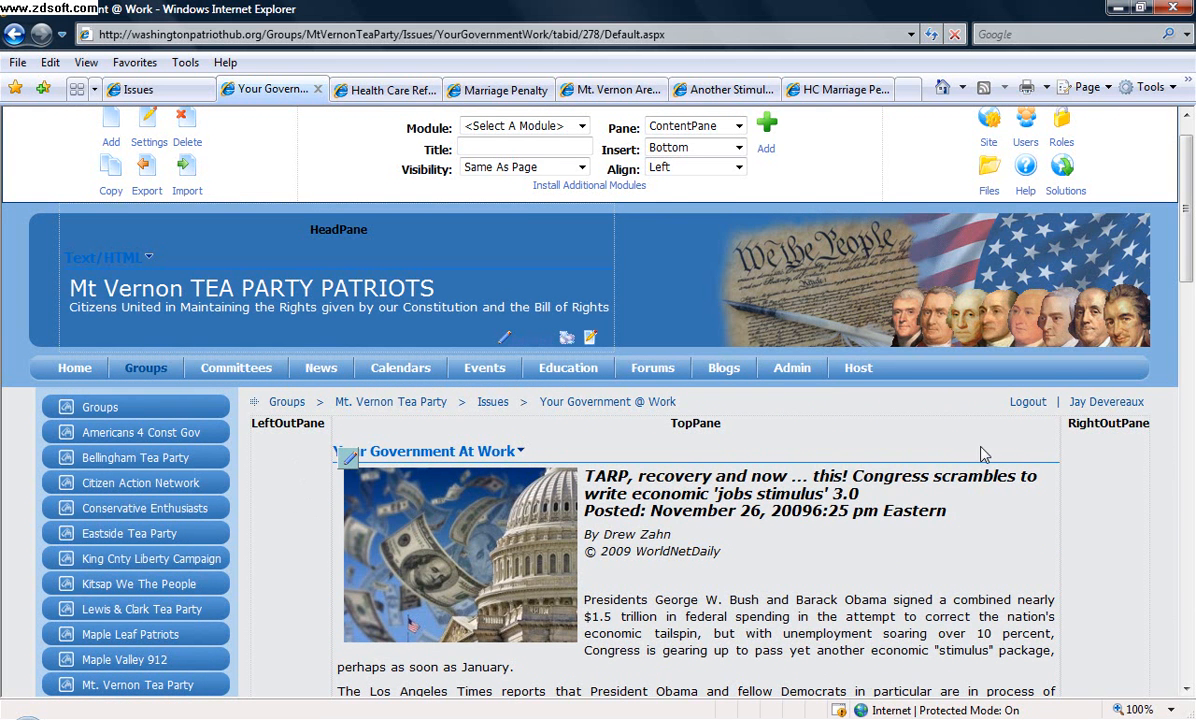
pyautogui.scroll(1, 1064, 488)
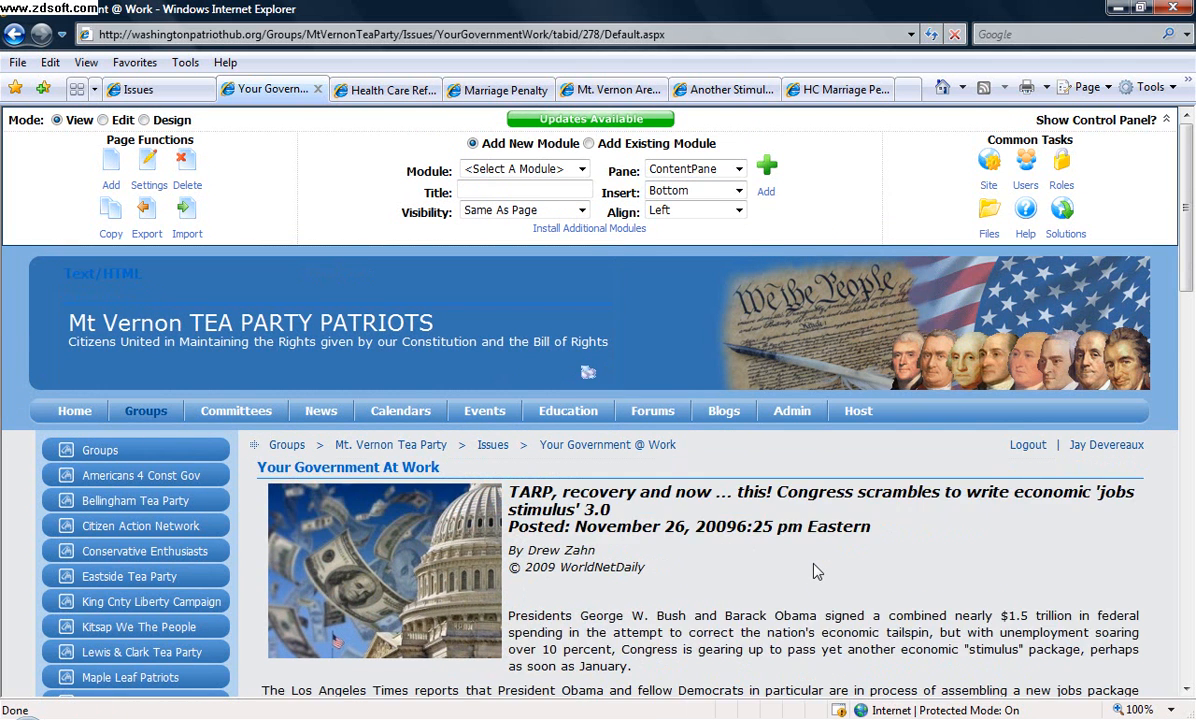
pyautogui.scroll(-1, 815, 554)
pyautogui.scroll(-2, 850, 552)
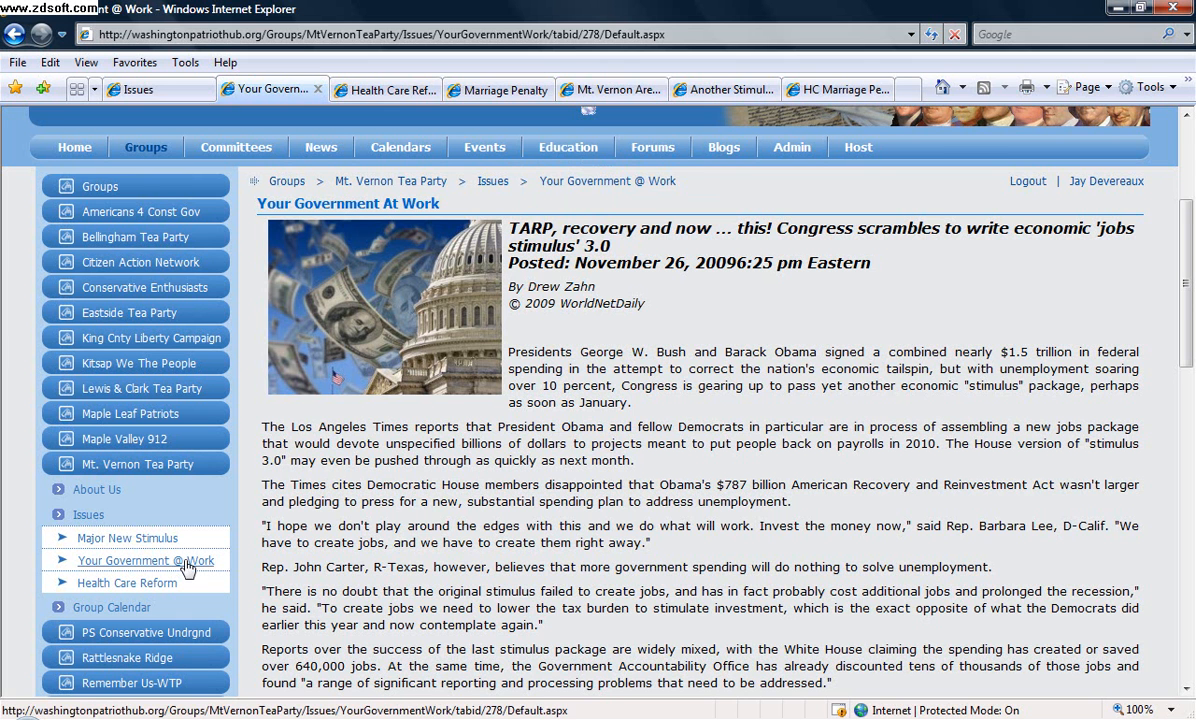
# Open the Health Care Reform page to examine its content and subpage navigation, and return to Your Government @ Work
pyautogui.click(122, 582)
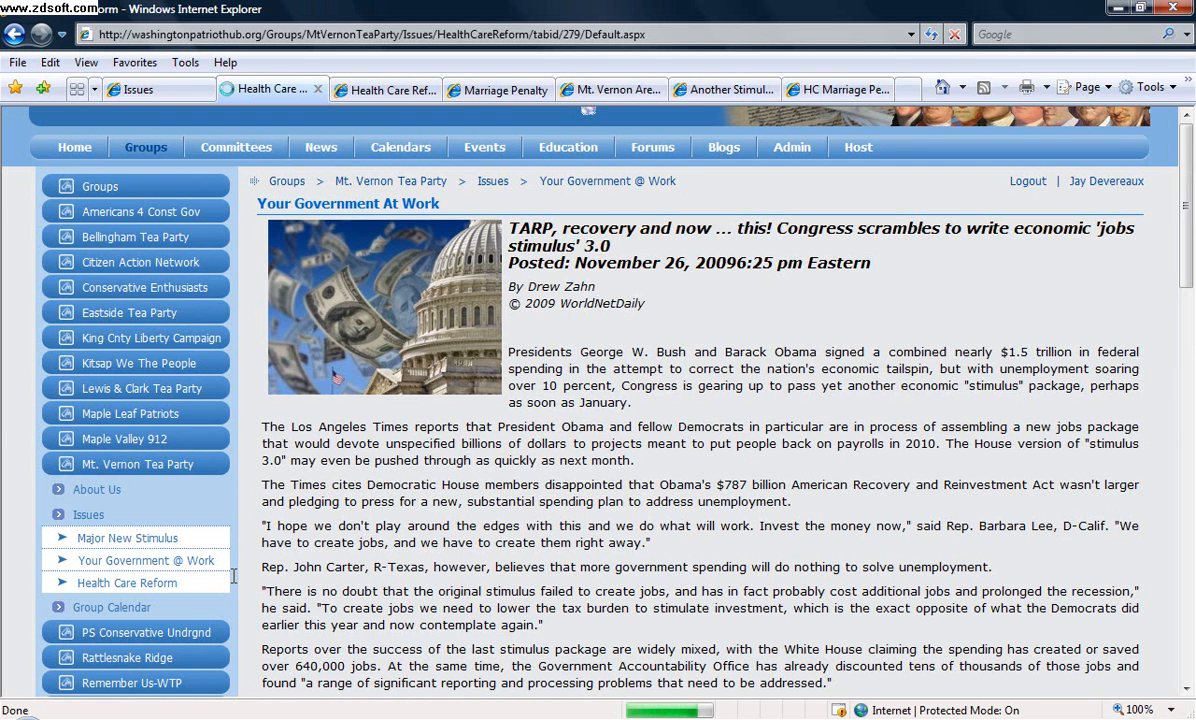
pyautogui.scroll(-3, 232, 575)
pyautogui.scroll(-1, 296, 597)
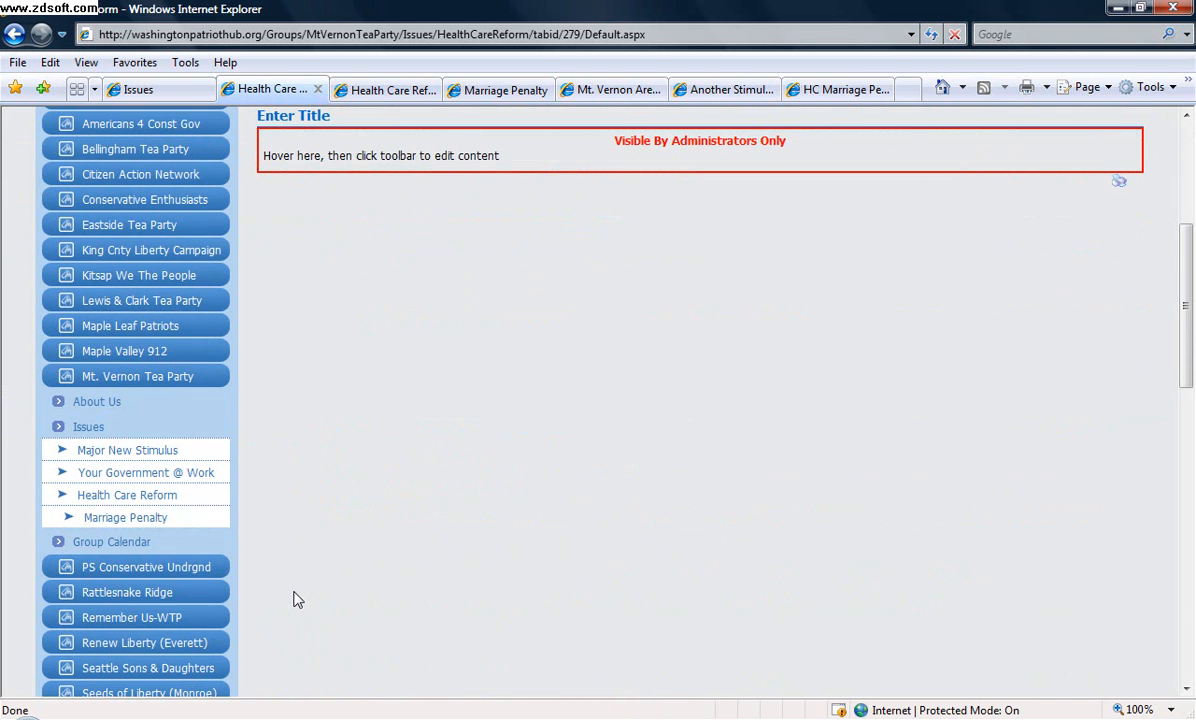
pyautogui.scroll(4, 350, 570)
pyautogui.scroll(-2, 354, 570)
pyautogui.scroll(1, 358, 565)
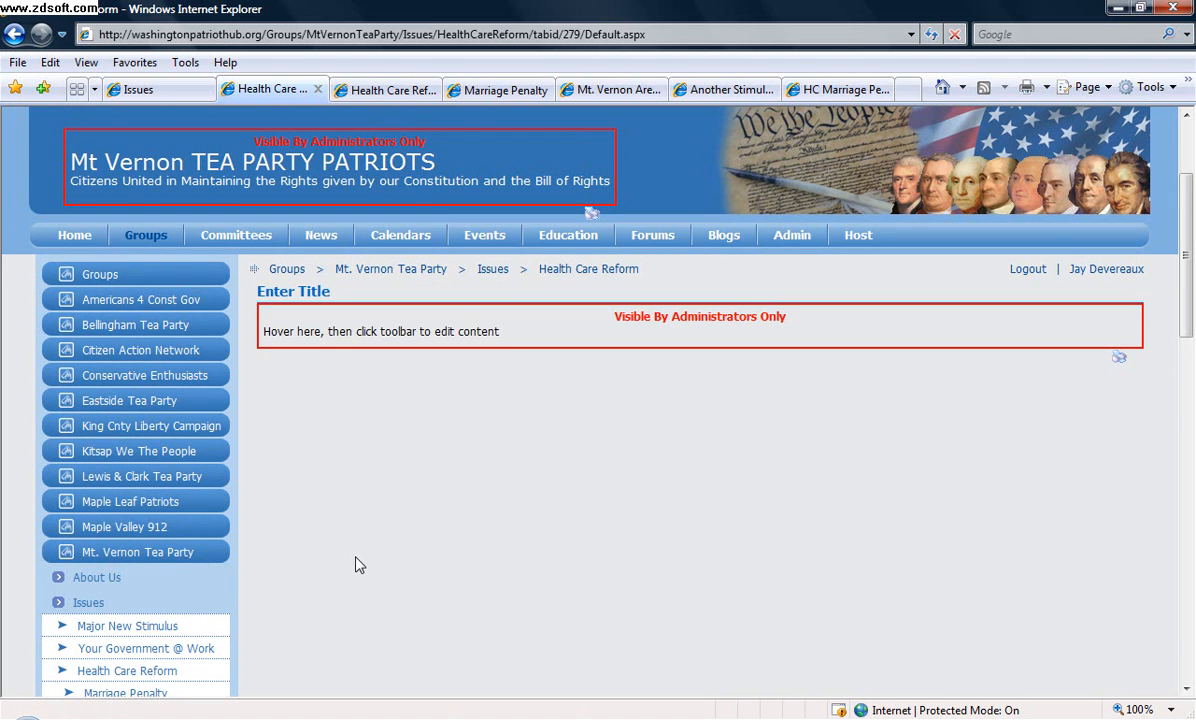
pyautogui.scroll(-4, 392, 446)
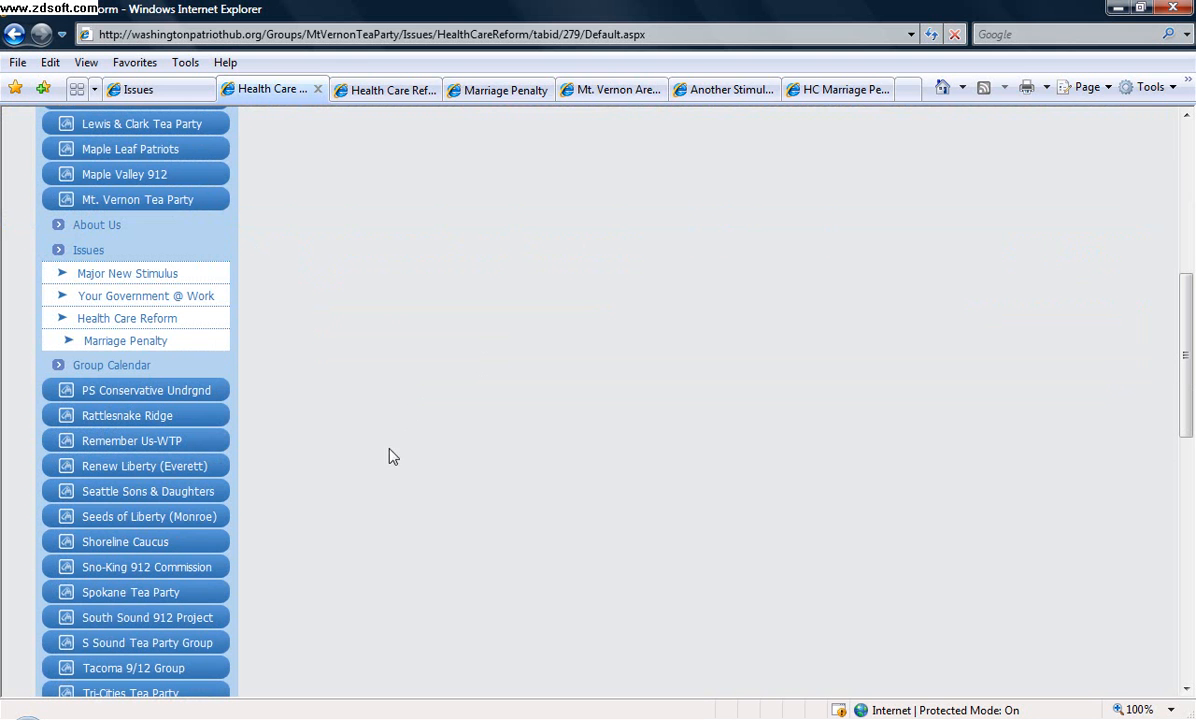
pyautogui.click(158, 296)
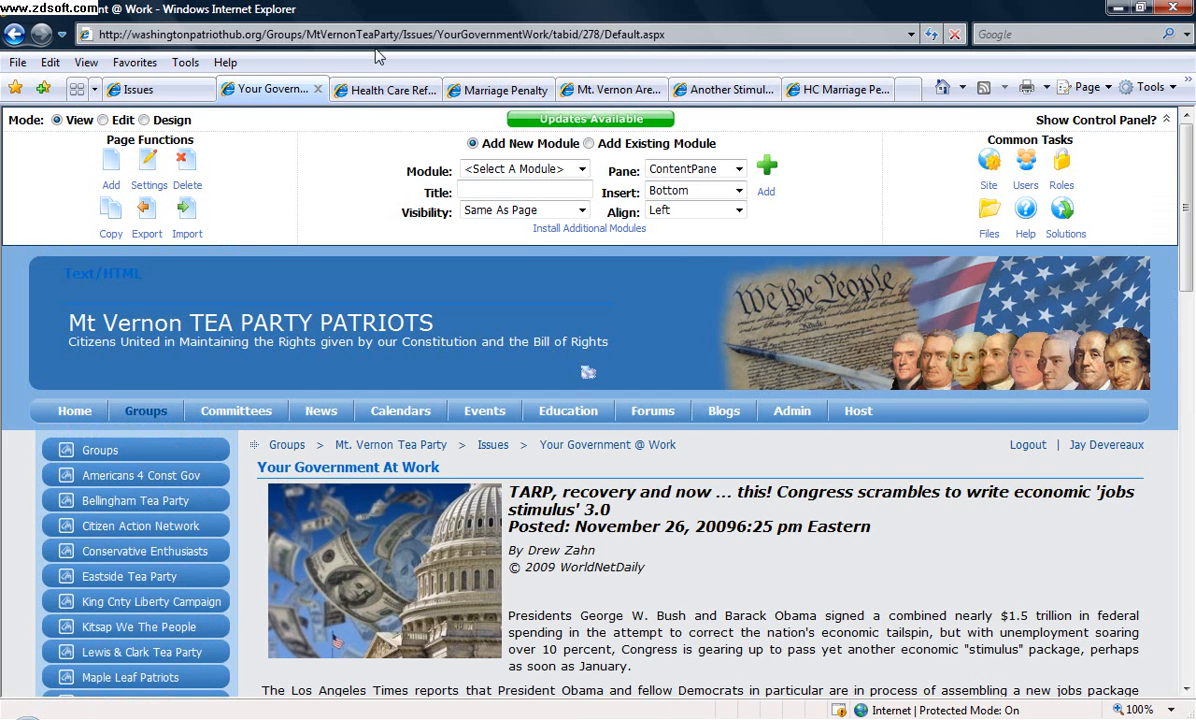
# Copy the Your Government @ Work page address and load it in Google Chrome to view the page as a visitor
pyautogui.click(355, 34)
pyautogui.rightClick(379, 36)
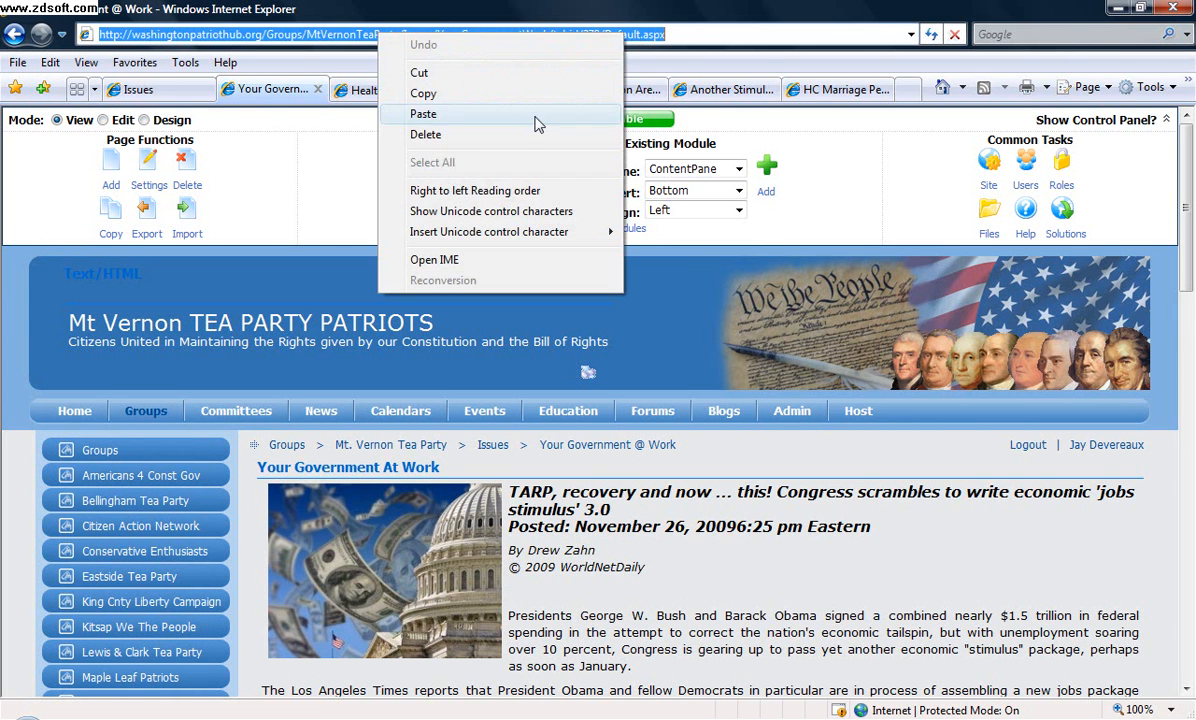
pyautogui.click(449, 96)
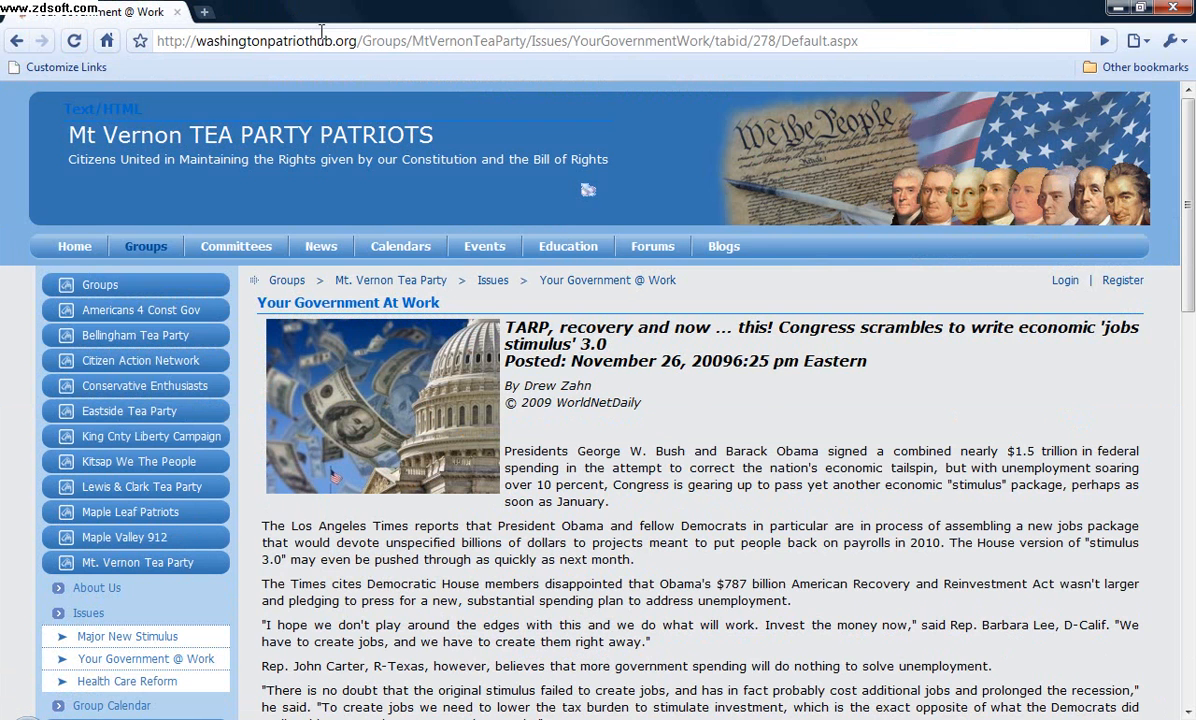
pyautogui.click(277, 40)
pyautogui.rightClick(280, 40)
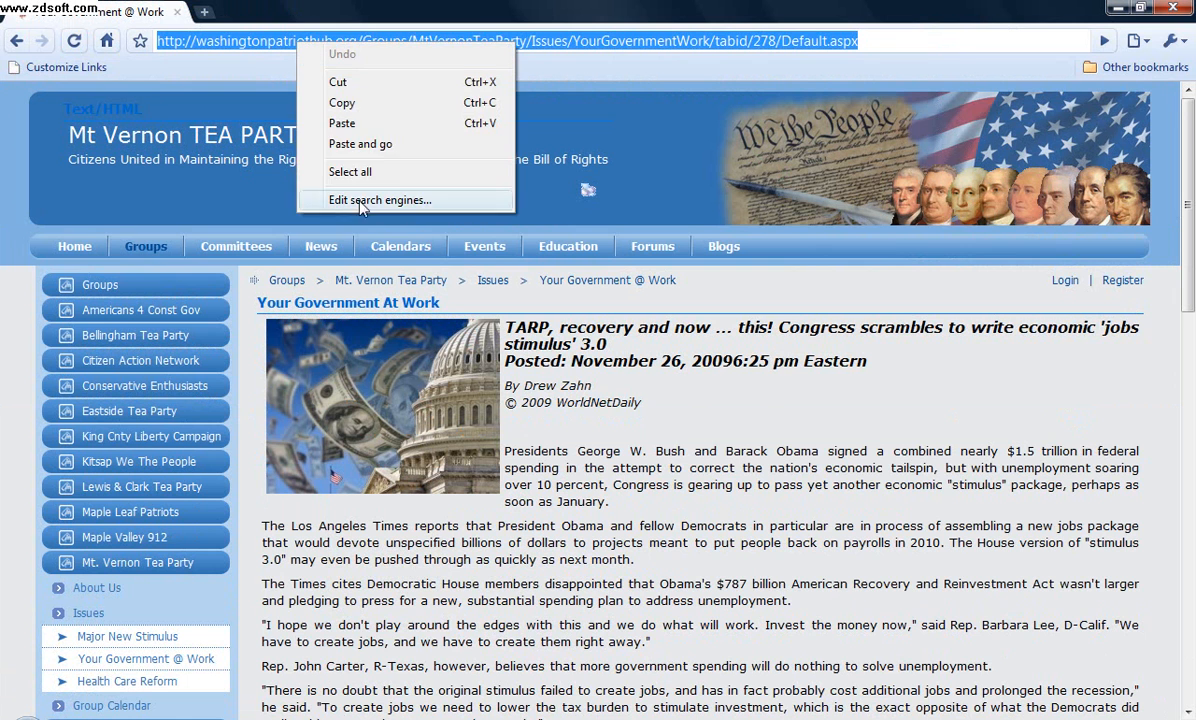
pyautogui.click(345, 123)
pyautogui.press('Return')
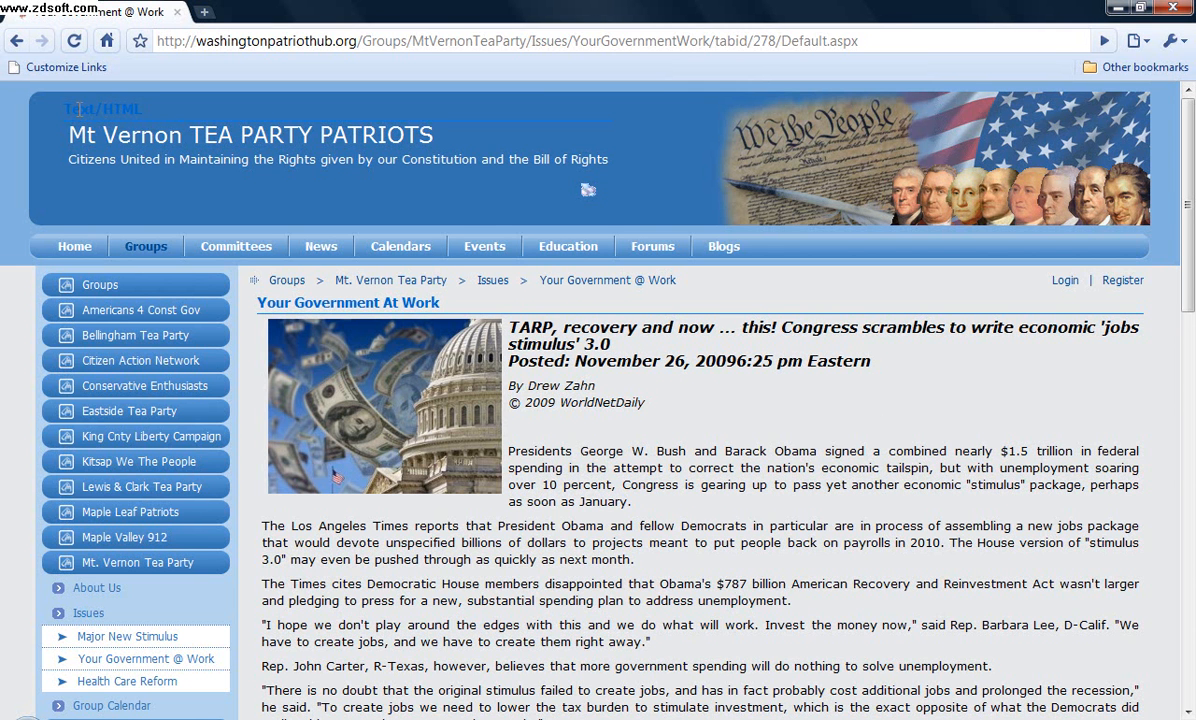
# Open the article's print version by allowing the blocked pop-up, examine its layout, and close the print window
pyautogui.scroll(-15, 590, 190)
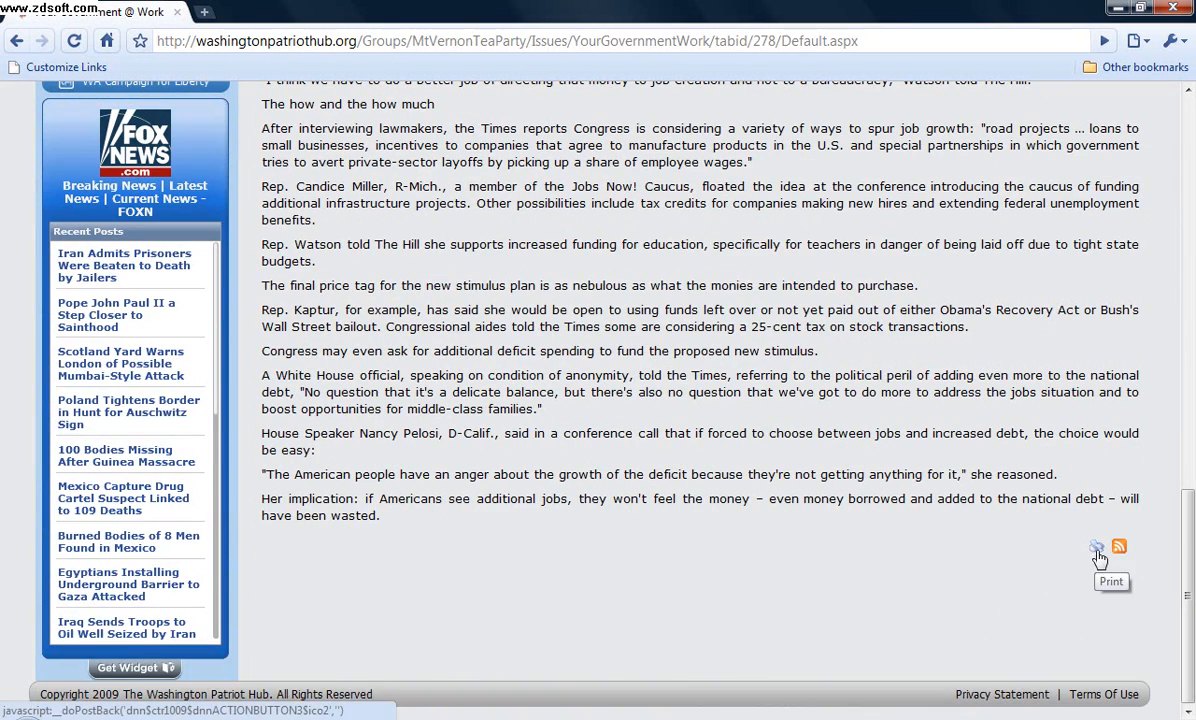
pyautogui.click(1097, 549)
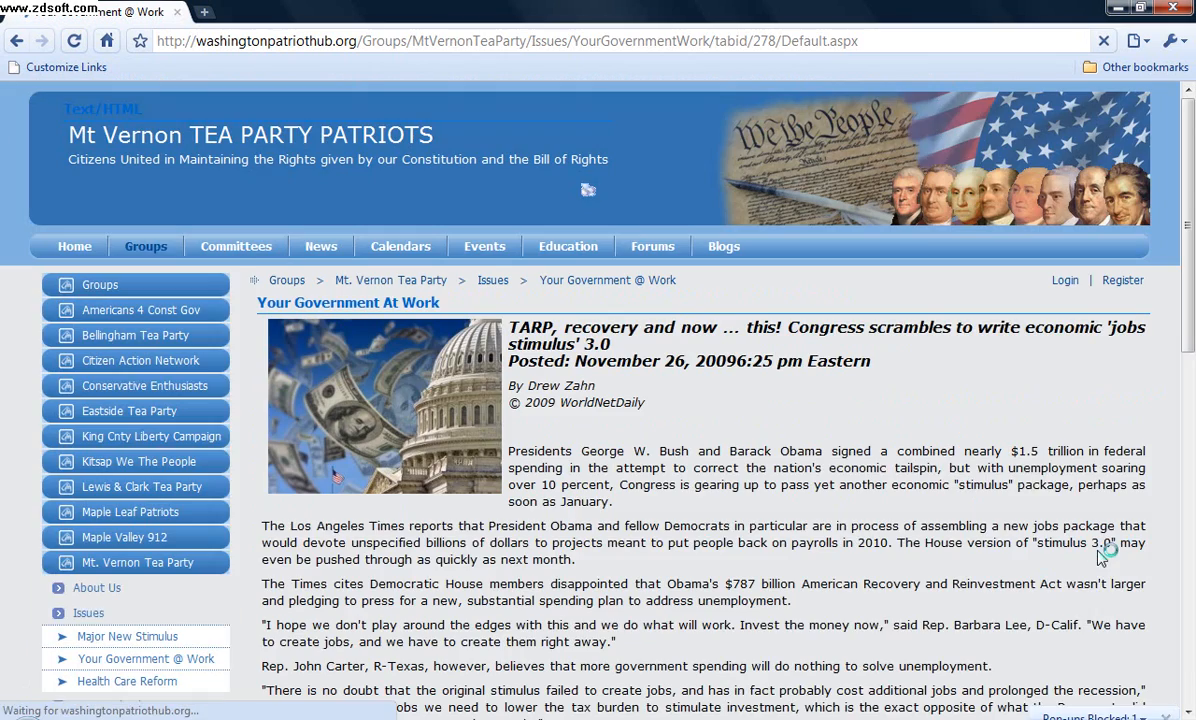
pyautogui.scroll(-4, 630, 646)
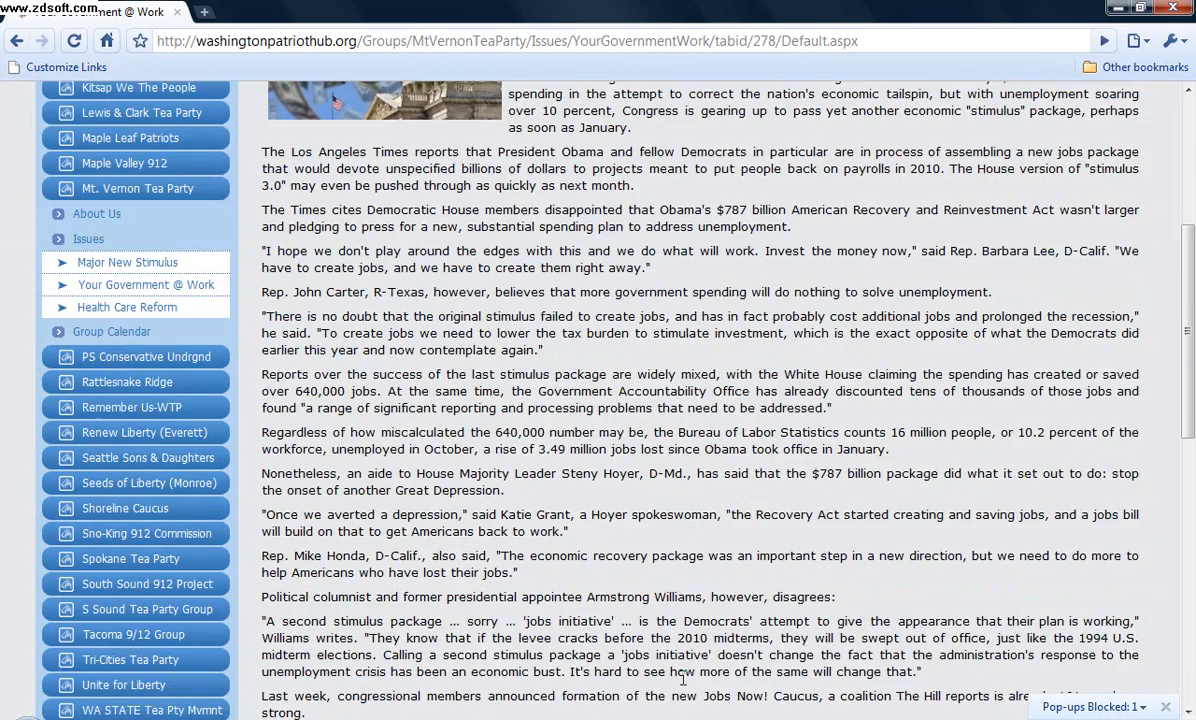
pyautogui.scroll(-2, 848, 614)
pyautogui.scroll(-2, 848, 614)
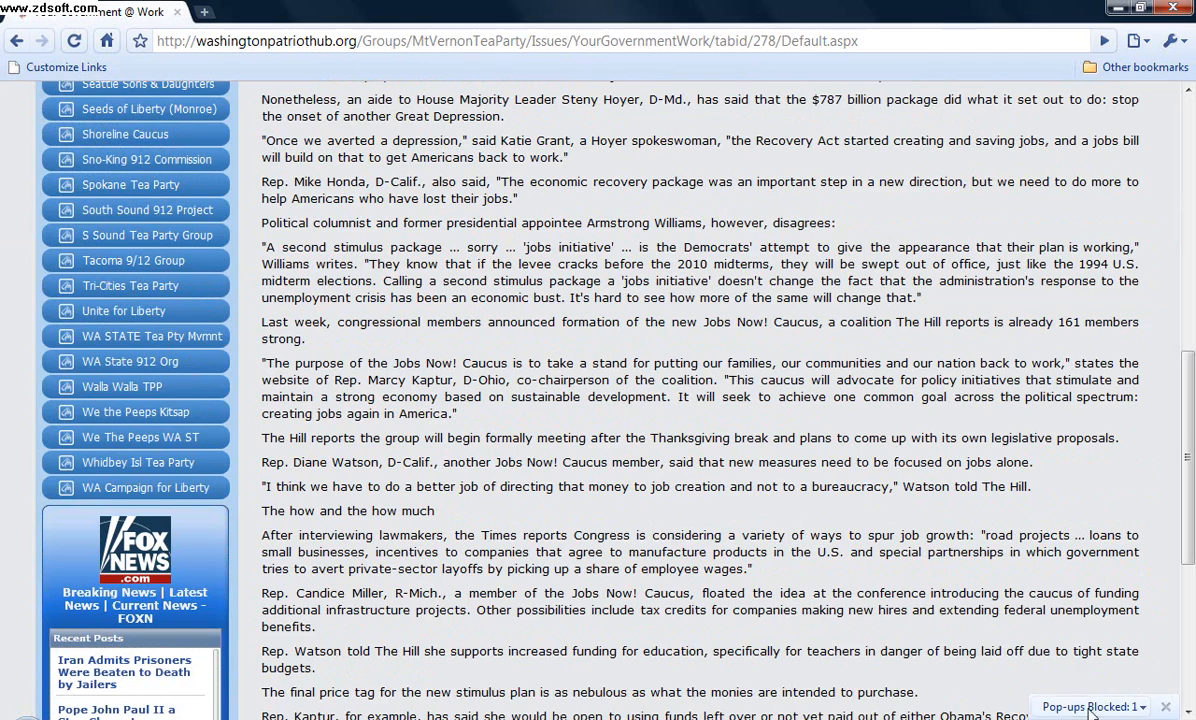
pyautogui.click(950, 664)
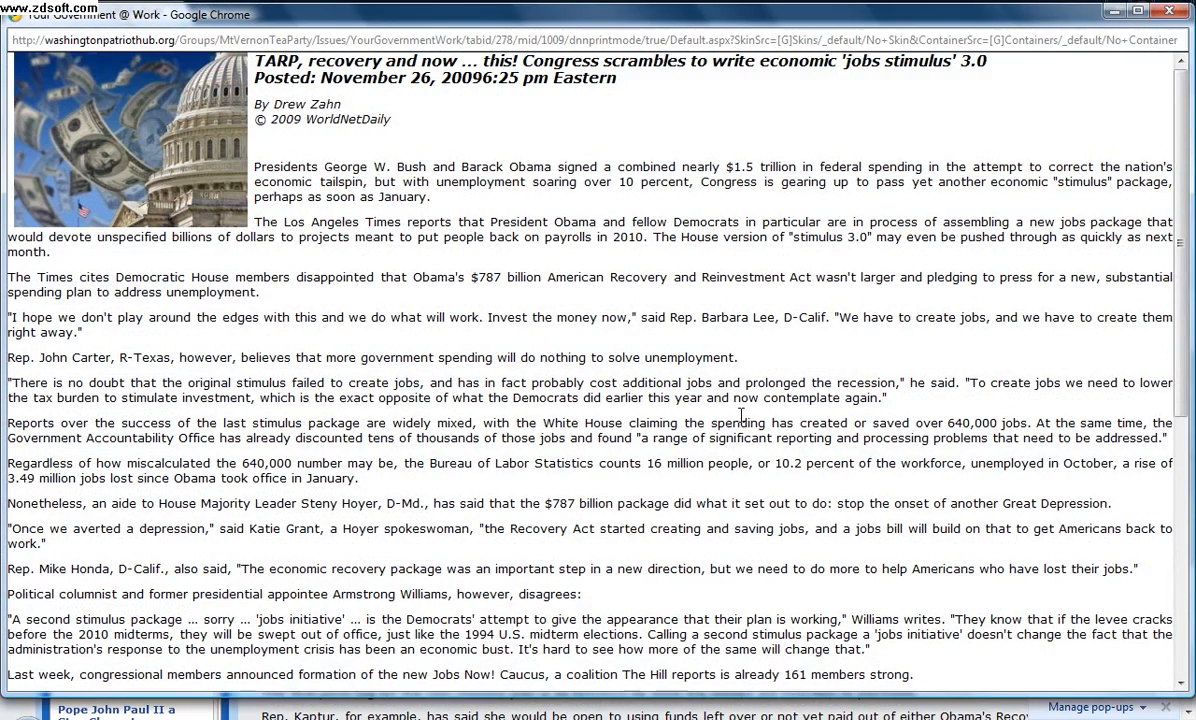
pyautogui.scroll(-5, 741, 413)
pyautogui.scroll(5, 745, 400)
pyautogui.click(1169, 10)
# Examine the visitor view of the article page from its headline down to the print and syndication options
pyautogui.scroll(4, 745, 366)
pyautogui.scroll(4, 652, 358)
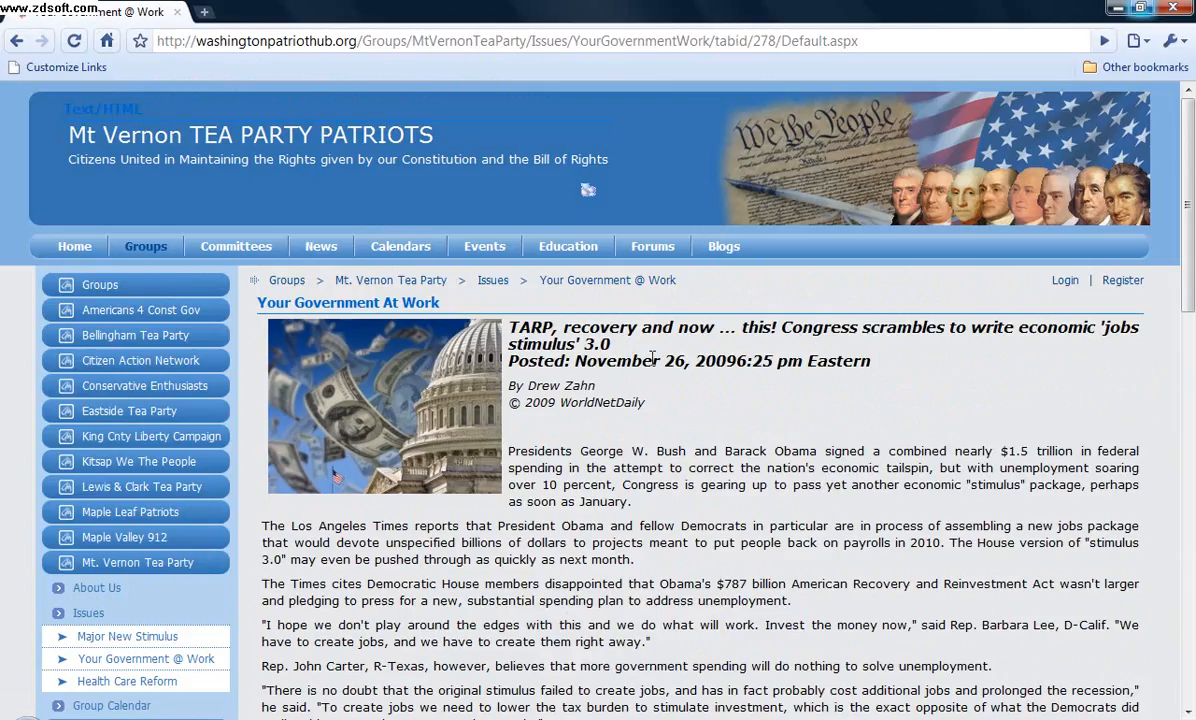
pyautogui.scroll(-15, 707, 498)
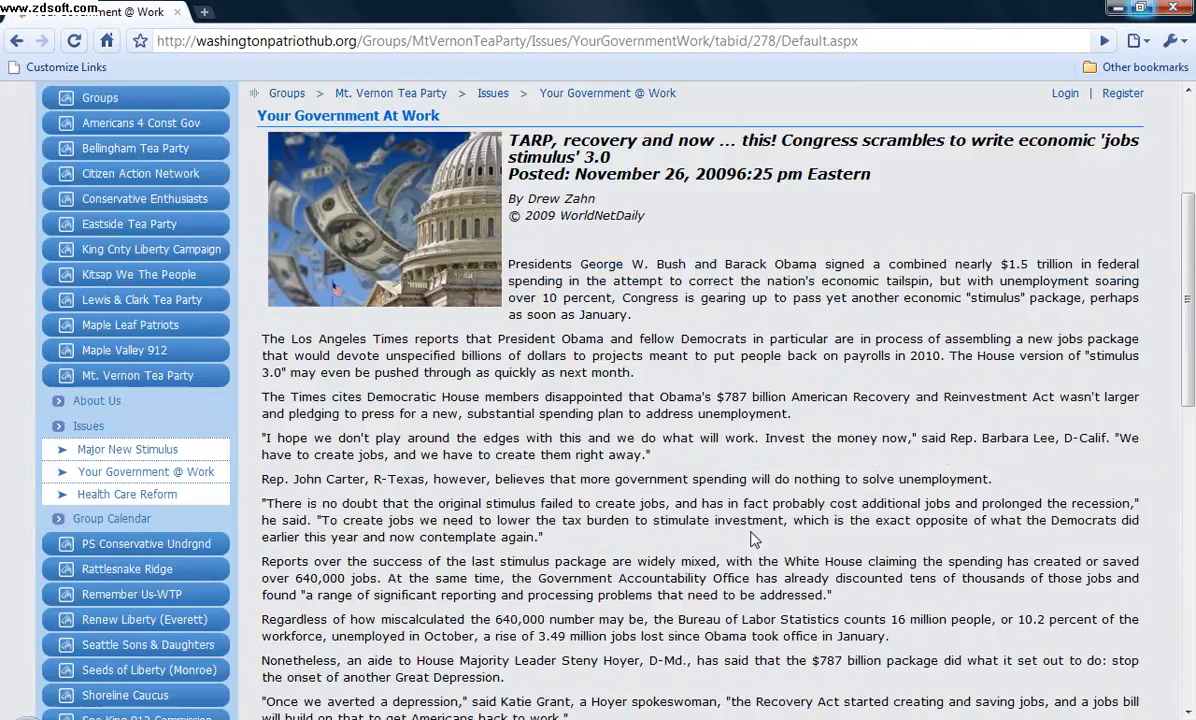
pyautogui.scroll(-4, 757, 540)
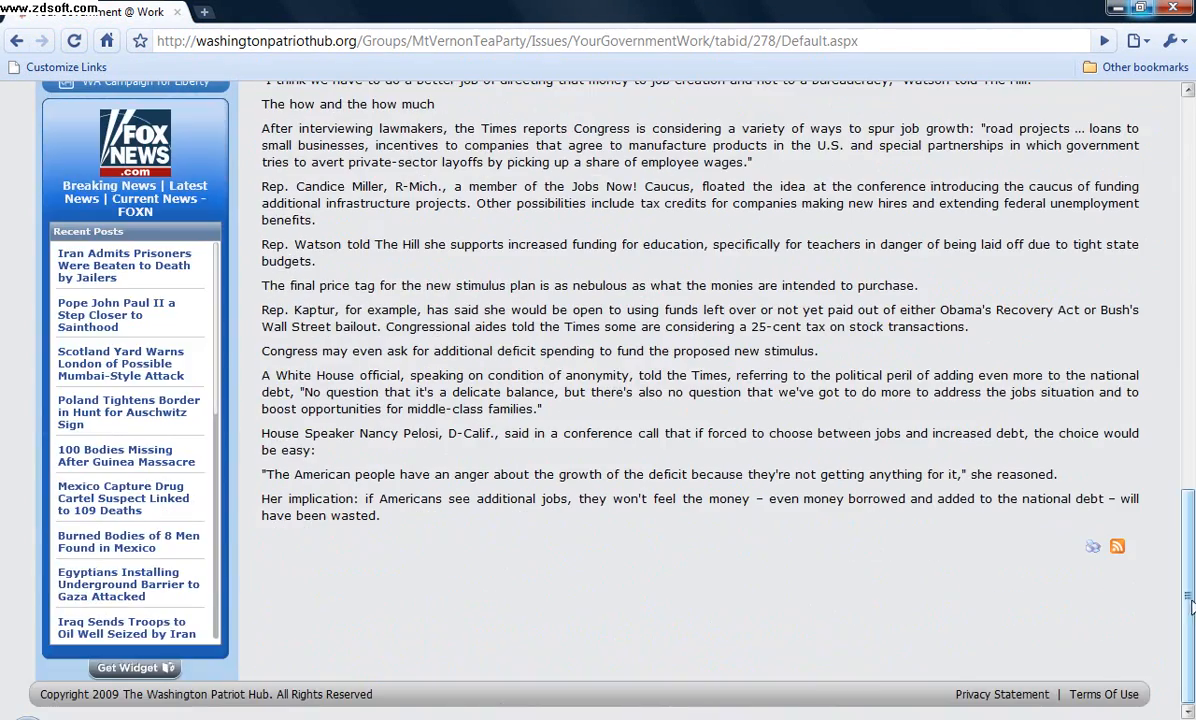
pyautogui.moveTo(1190, 598); pyautogui.dragTo(1190, 200)
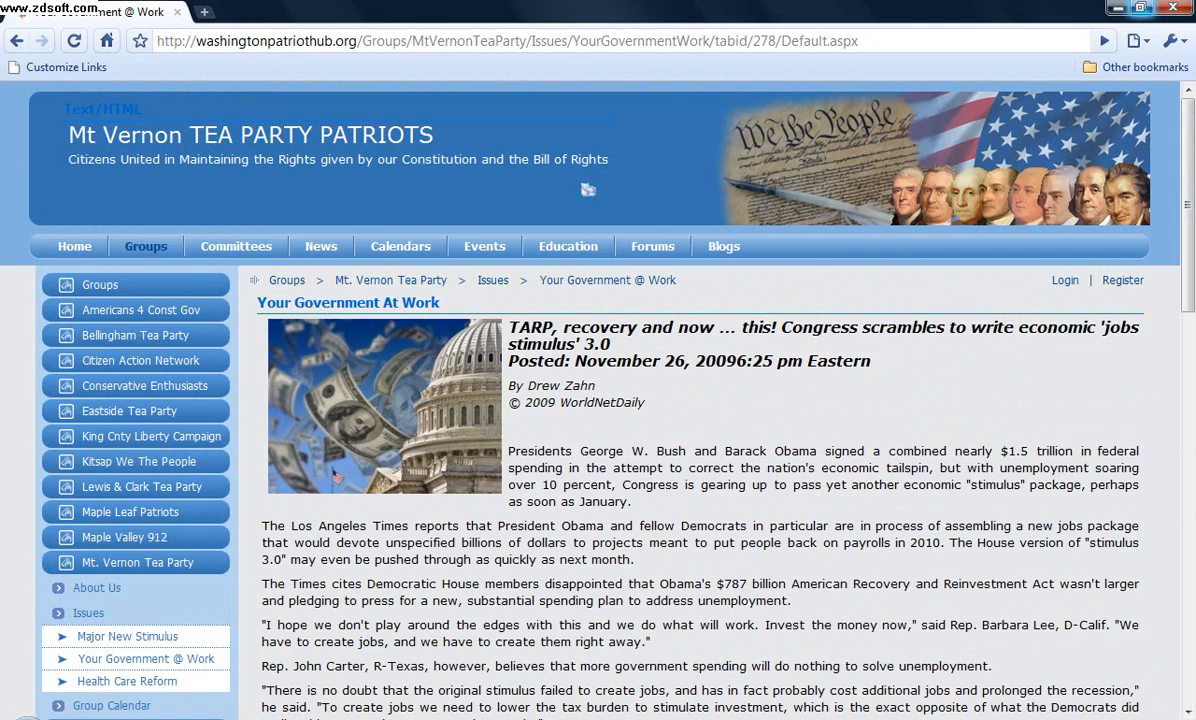
# Switch back to Internet Explorer, put the page in Edit mode, and open the settings of the header's Text/HTML module
pyautogui.click(210, 718)
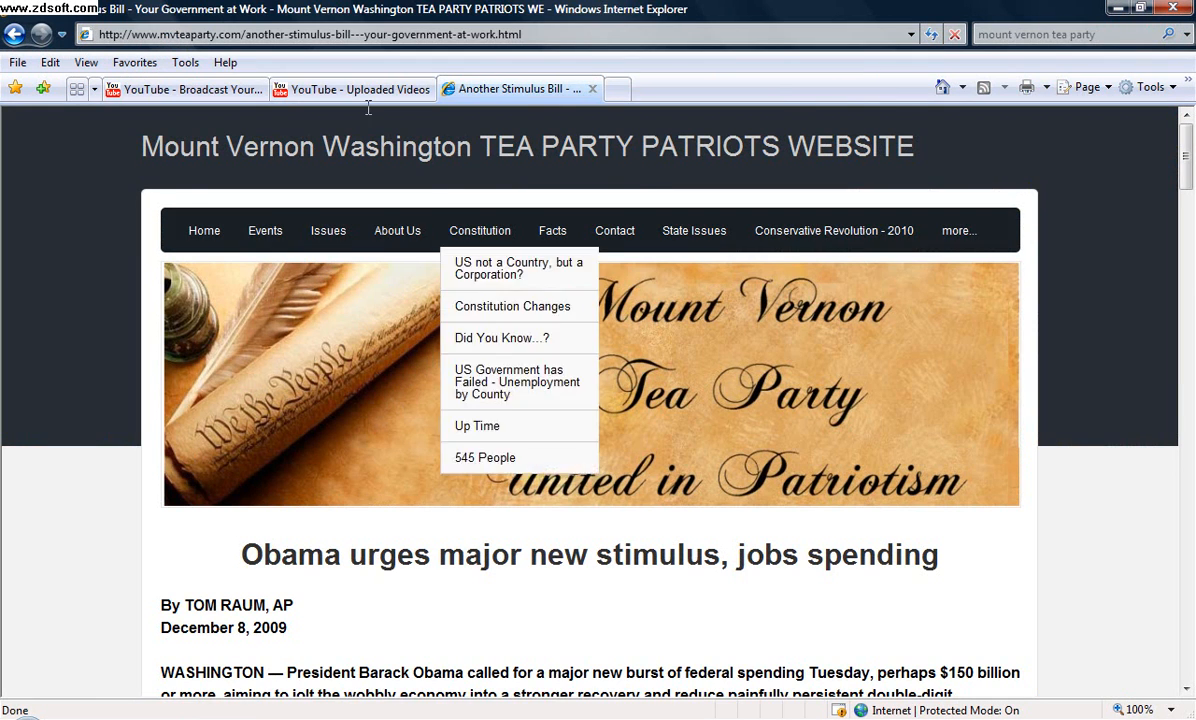
pyautogui.click(598, 718)
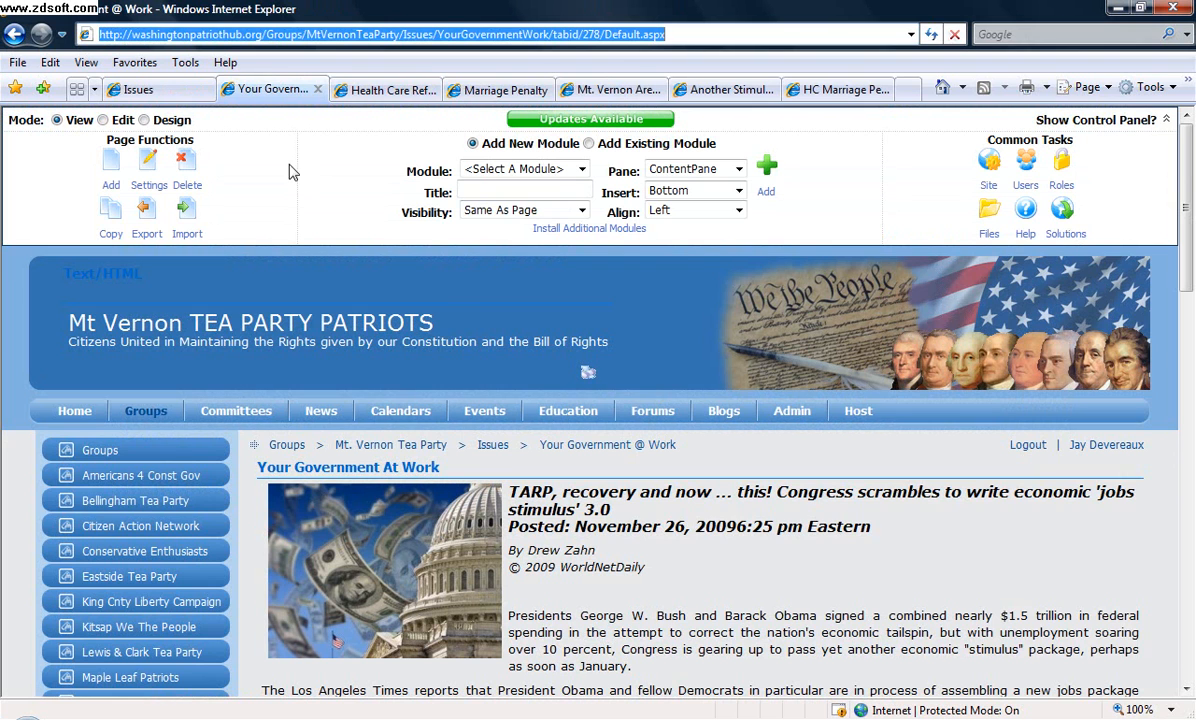
pyautogui.click(103, 119)
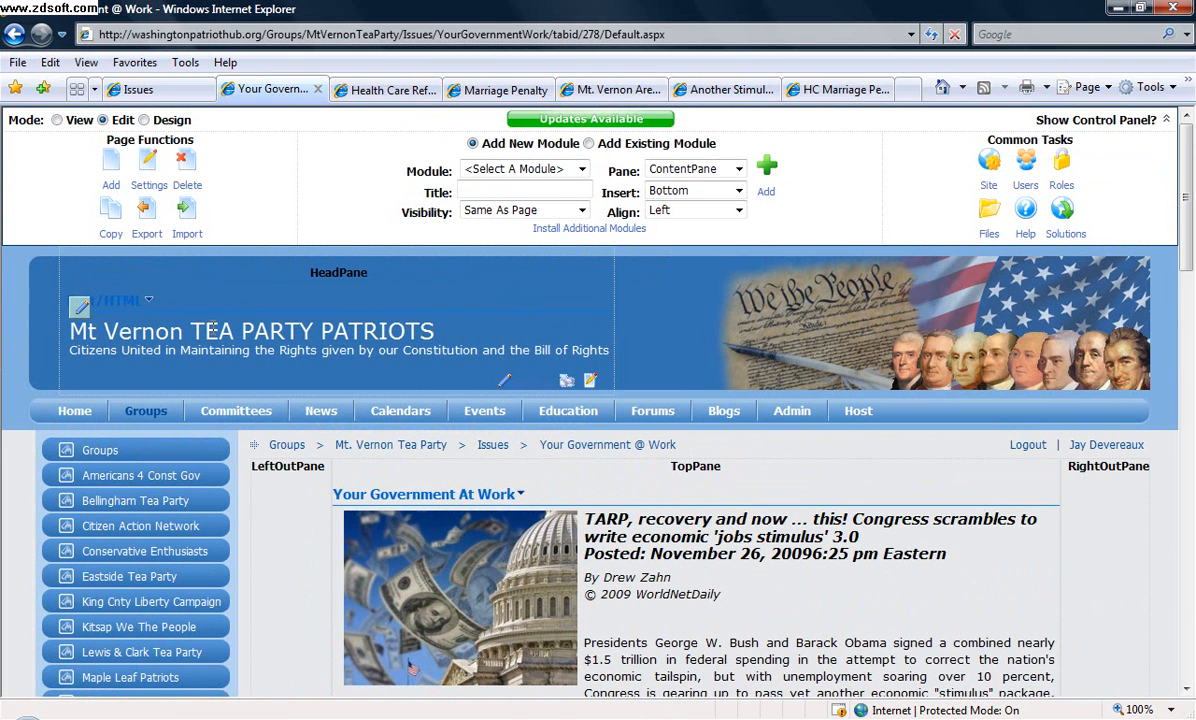
pyautogui.moveTo(148, 300)
pyautogui.click(186, 428)
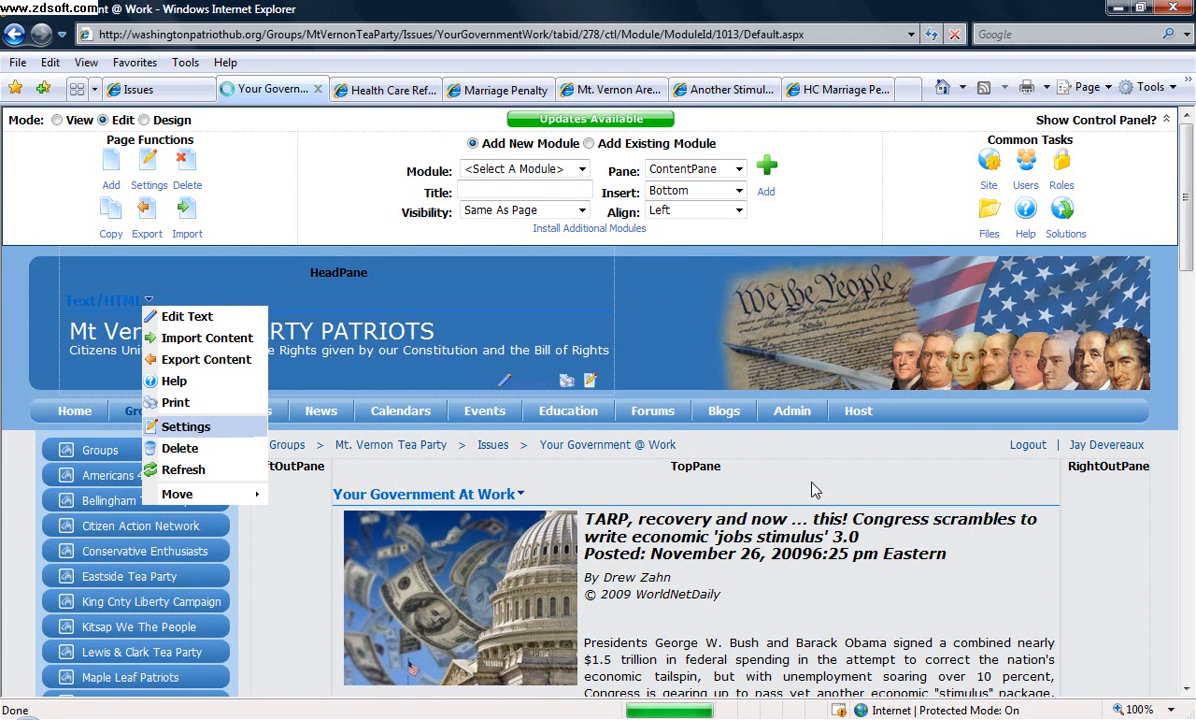
# In the module's page settings, set Visibility to None, choose a site module container, and update the module
pyautogui.scroll(-10, 700, 500)
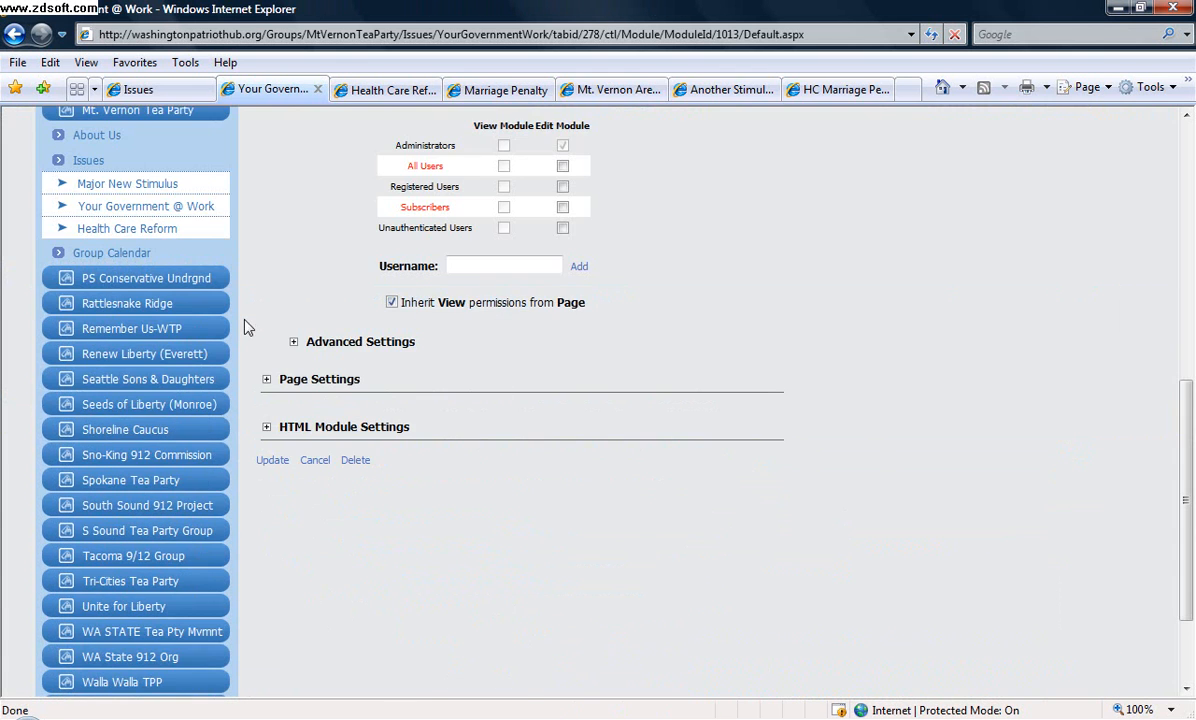
pyautogui.click(267, 379)
pyautogui.scroll(-3, 700, 500)
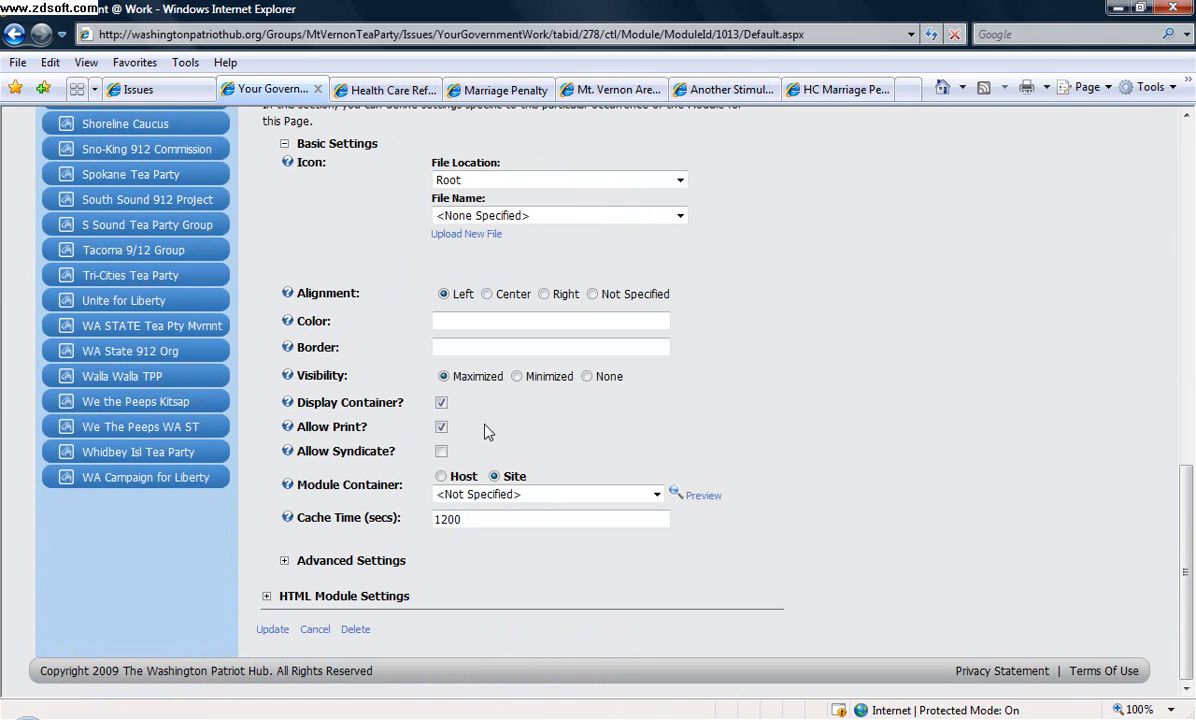
pyautogui.click(587, 376)
pyautogui.click(530, 494)
pyautogui.click(482, 629)
pyautogui.click(270, 630)
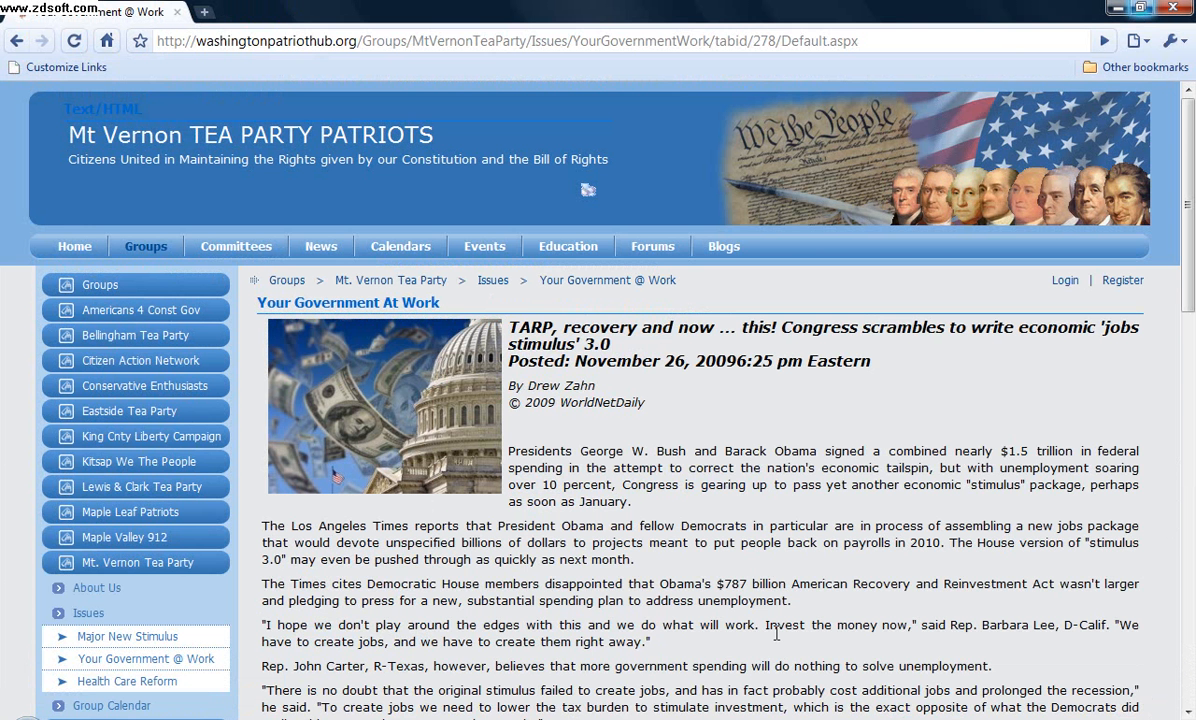
# Reload the page in Chrome with form resubmission, and check the header and article layout back in Internet Explorer
pyautogui.click(74, 41)
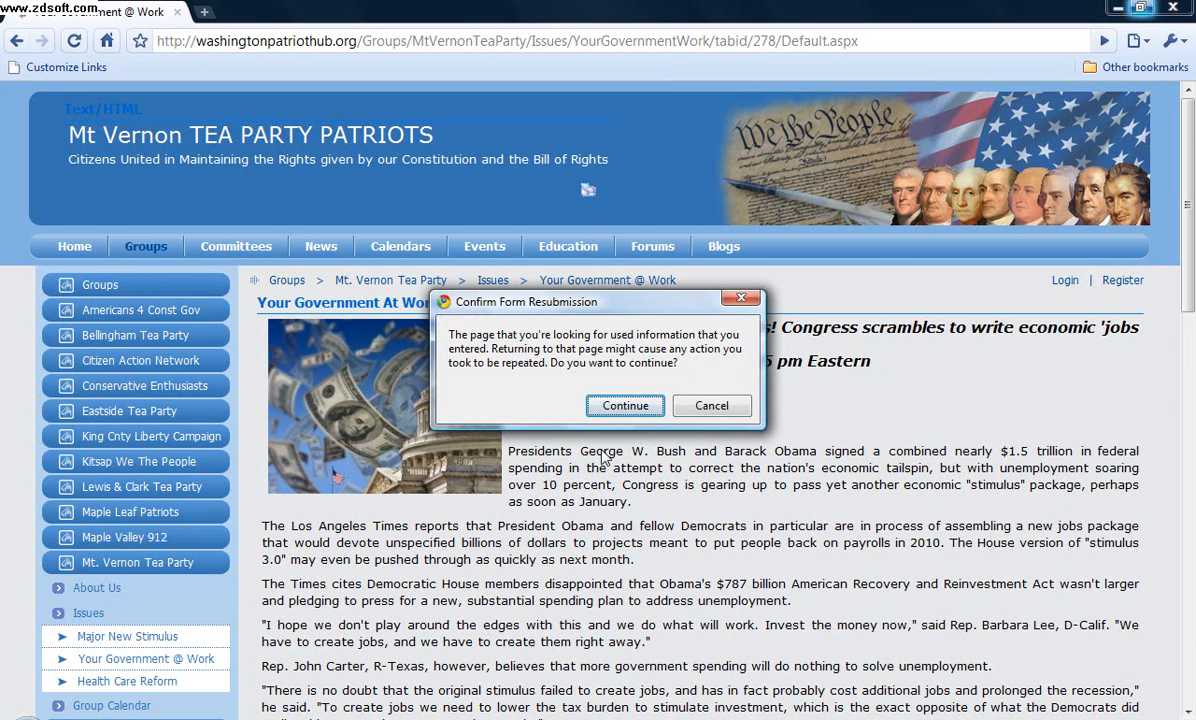
pyautogui.click(622, 405)
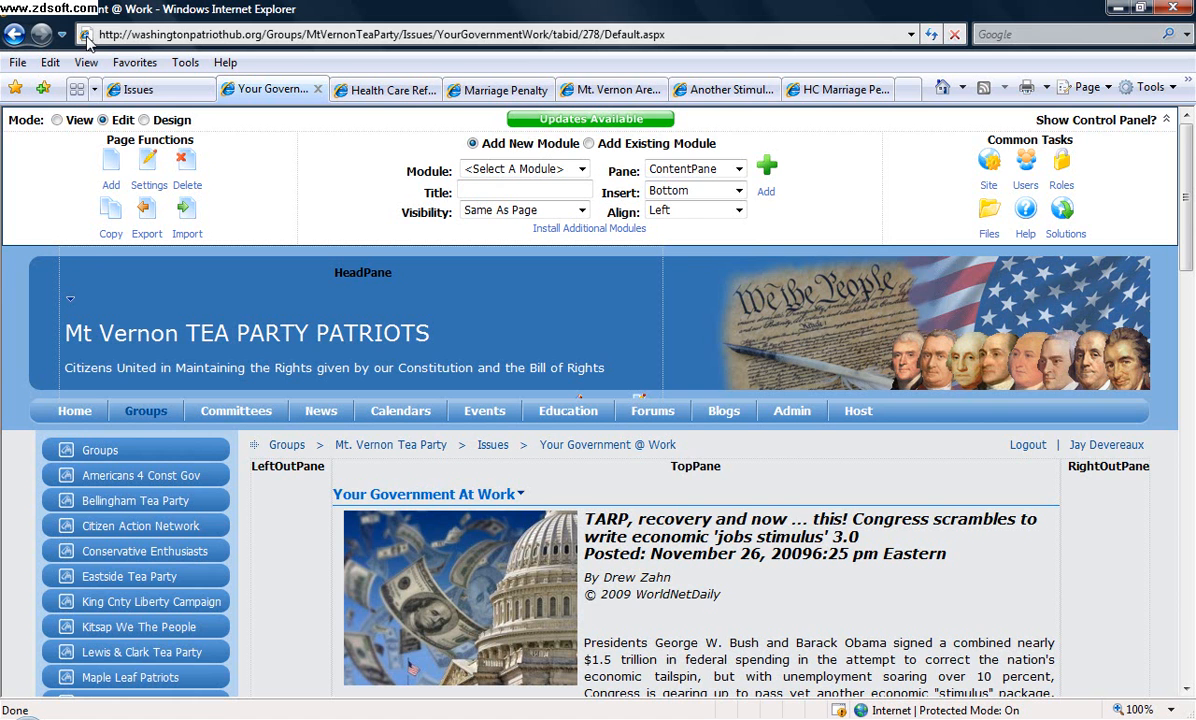
pyautogui.scroll(-1, 960, 562)
pyautogui.scroll(1, 945, 570)
pyautogui.scroll(-3, 990, 605)
pyautogui.scroll(3, 860, 580)
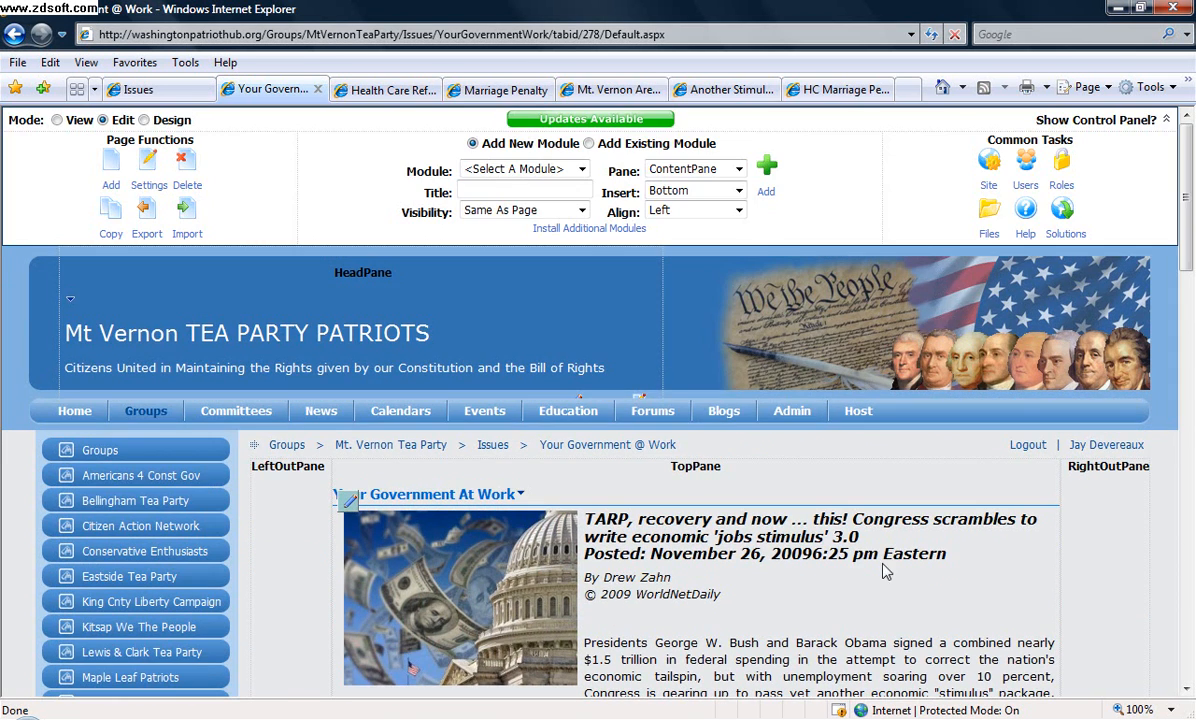
pyautogui.scroll(-1, 1148, 607)
pyautogui.scroll(-3, 1148, 605)
pyautogui.scroll(3, 1140, 603)
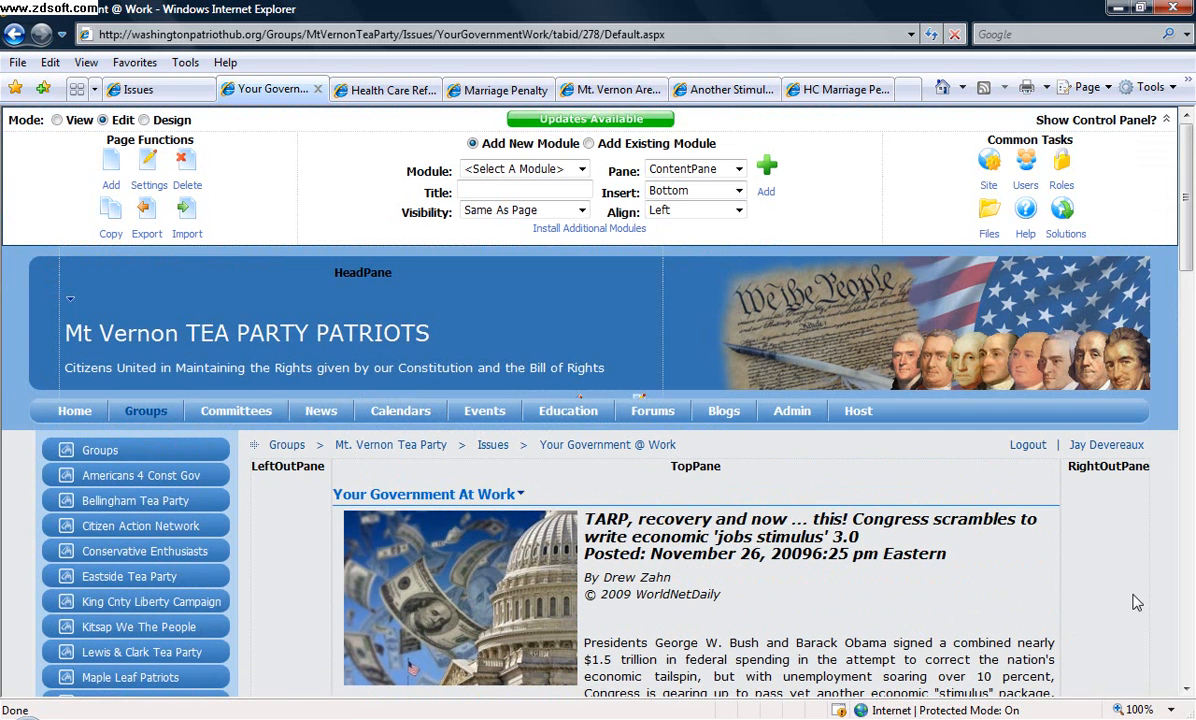